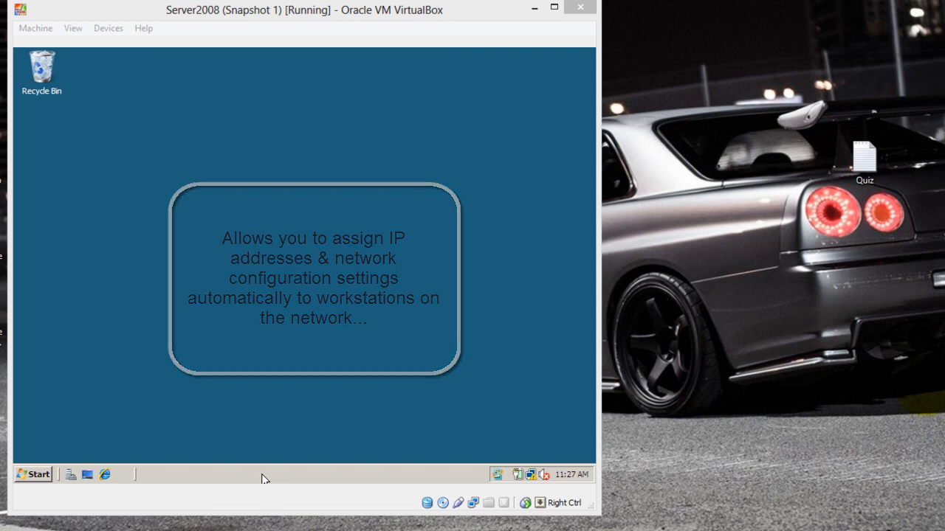
Step: Open Server Manager and show the server's Roles overview
left_click(41, 476)
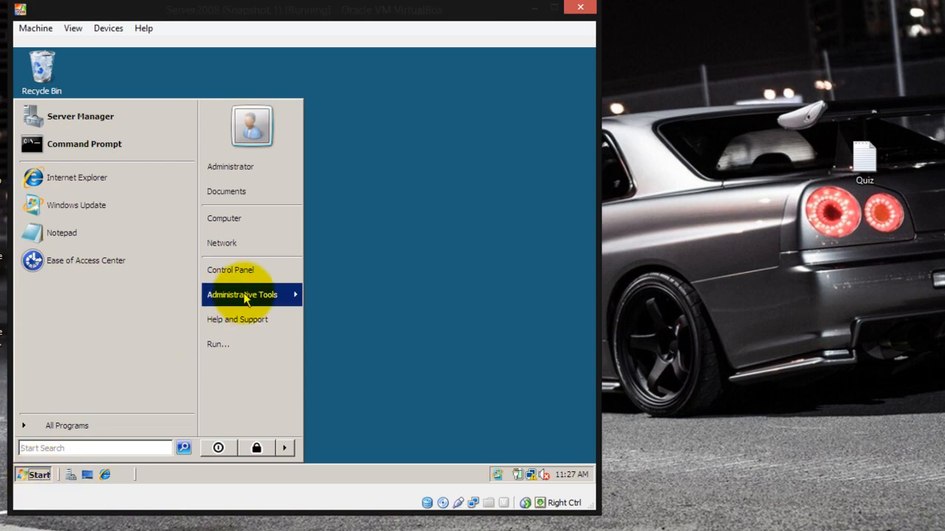
mouse_move(246, 297)
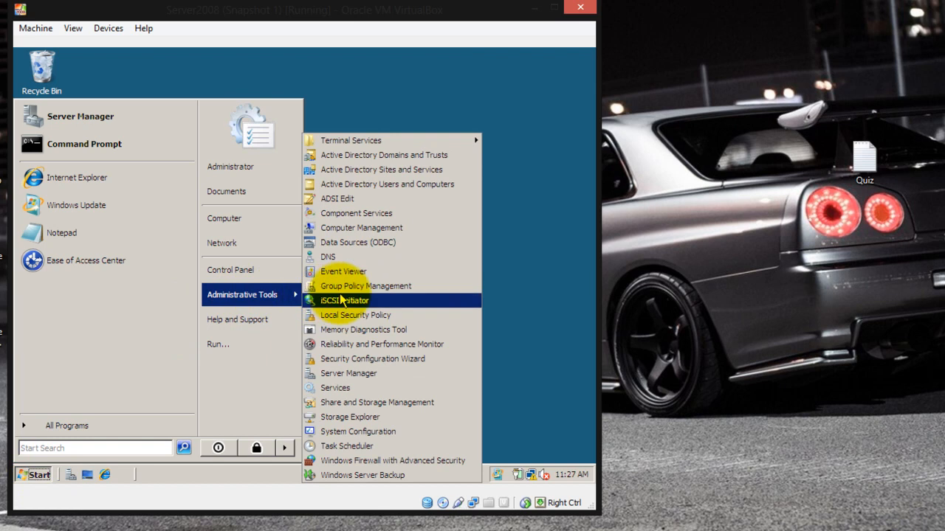
left_click(347, 376)
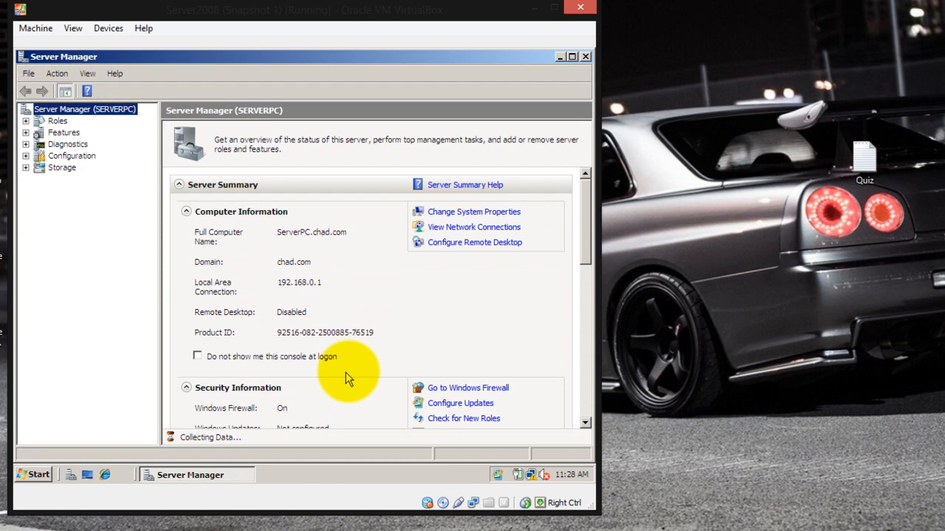
left_click(57, 121)
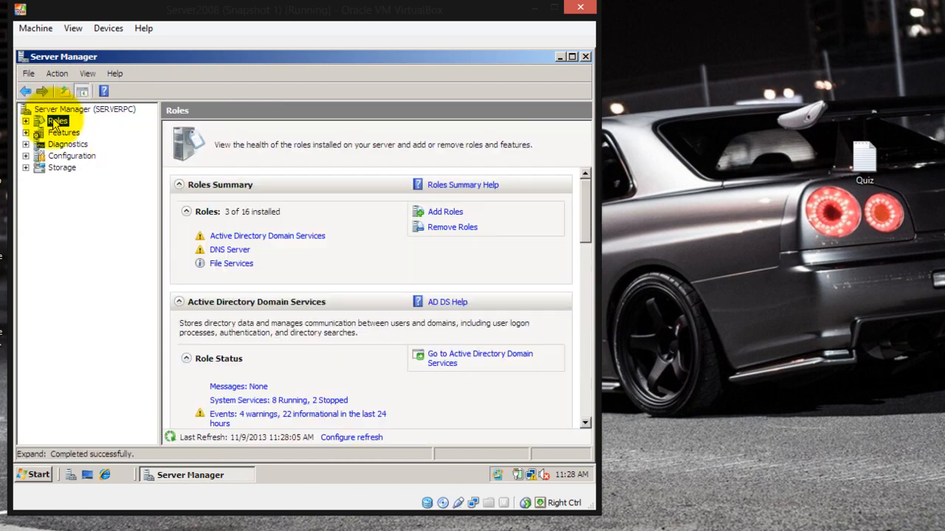
Step: Start adding a server role, select DHCP Server as the role to install, and continue to its settings
left_click(442, 214)
left_click(412, 453)
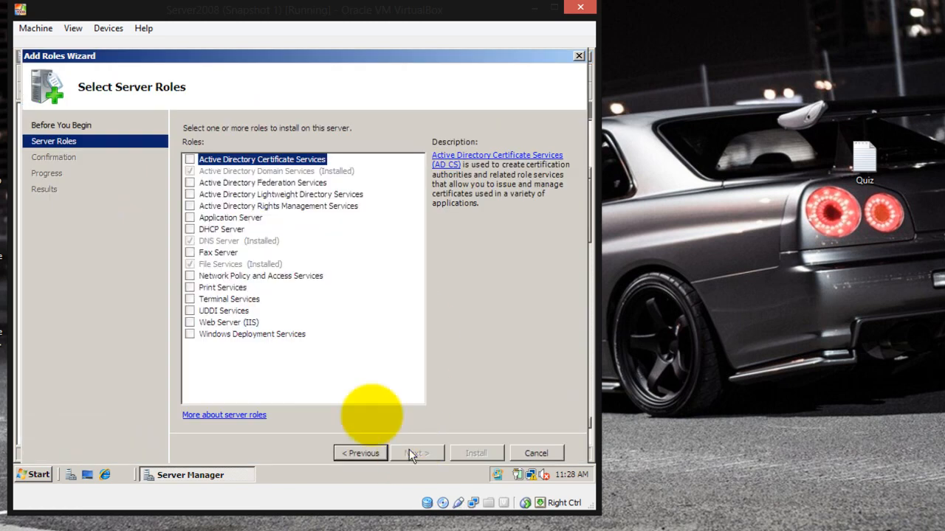
left_click(190, 230)
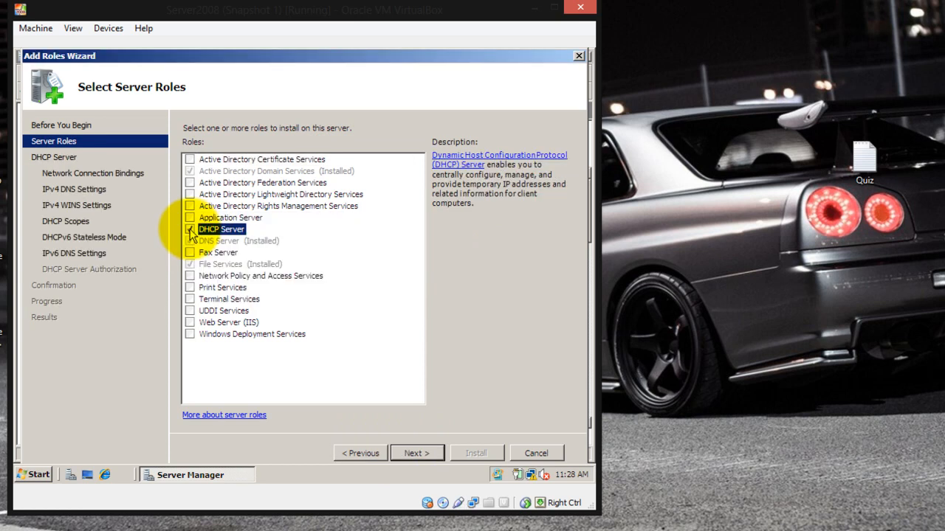
left_click(424, 451)
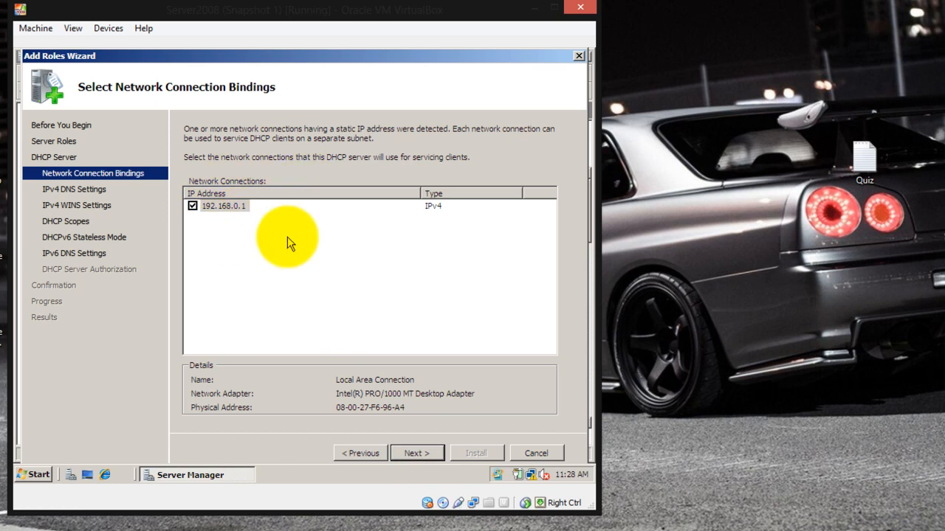
Step: Keep the 192.168.0.1 network binding, validate the preferred DNS server address, and leave WINS as not required
left_click(414, 456)
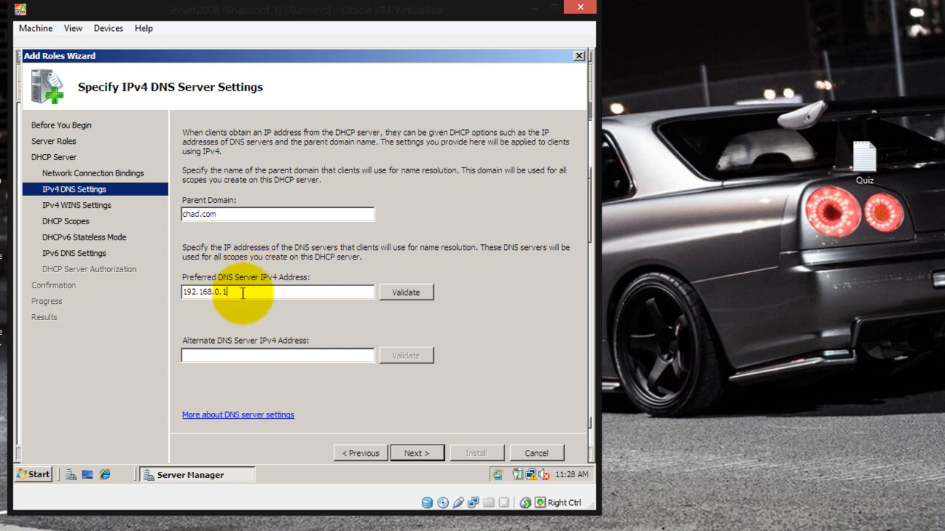
left_click(409, 293)
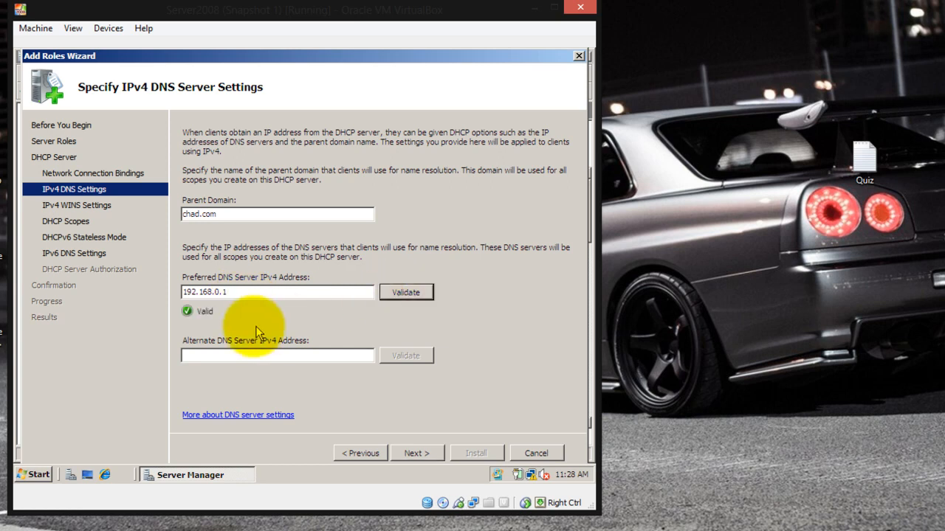
left_click(433, 454)
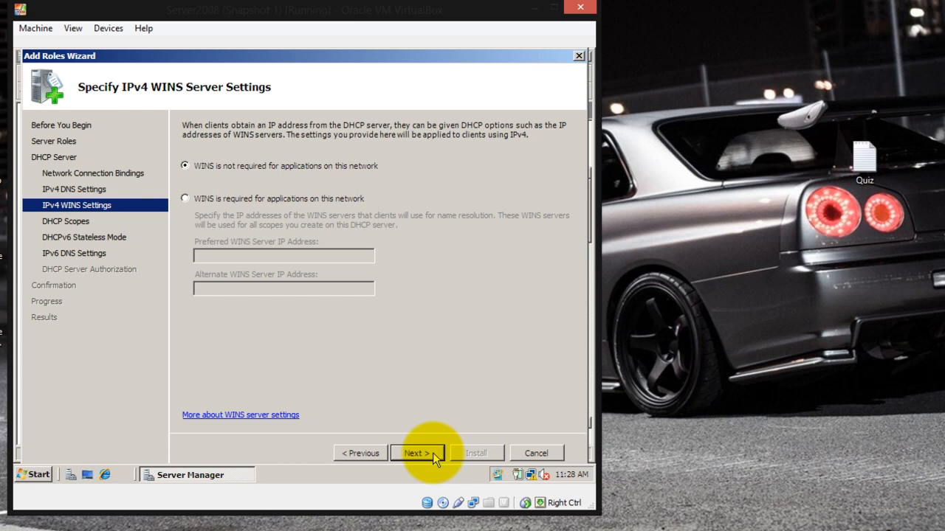
left_click(433, 453)
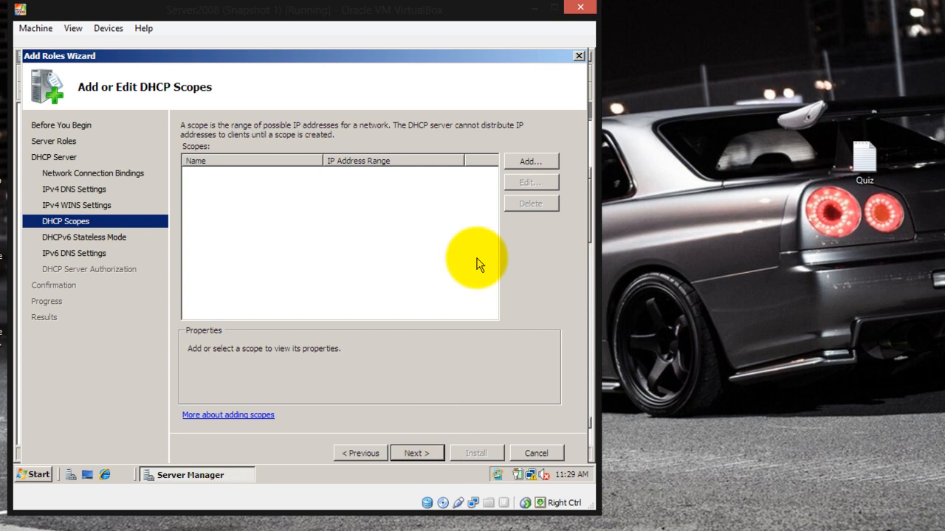
left_click(553, 163)
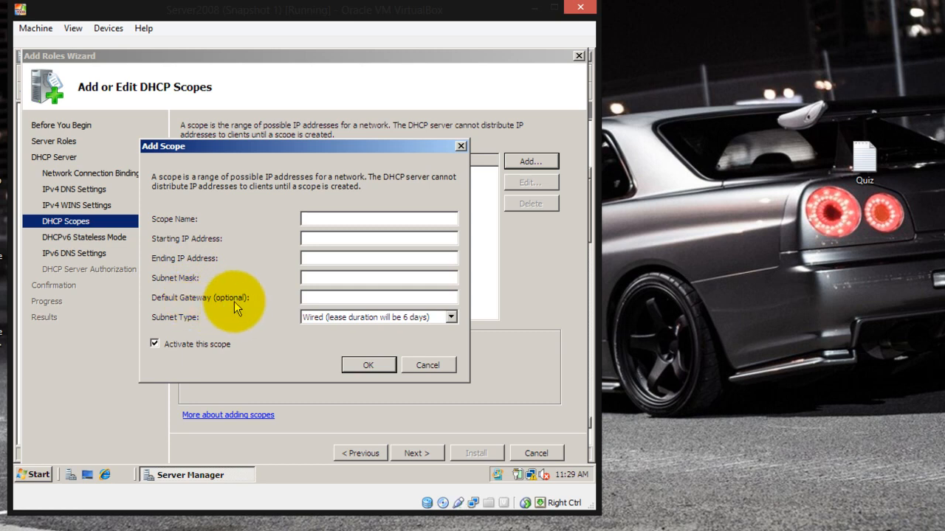
left_click(342, 320)
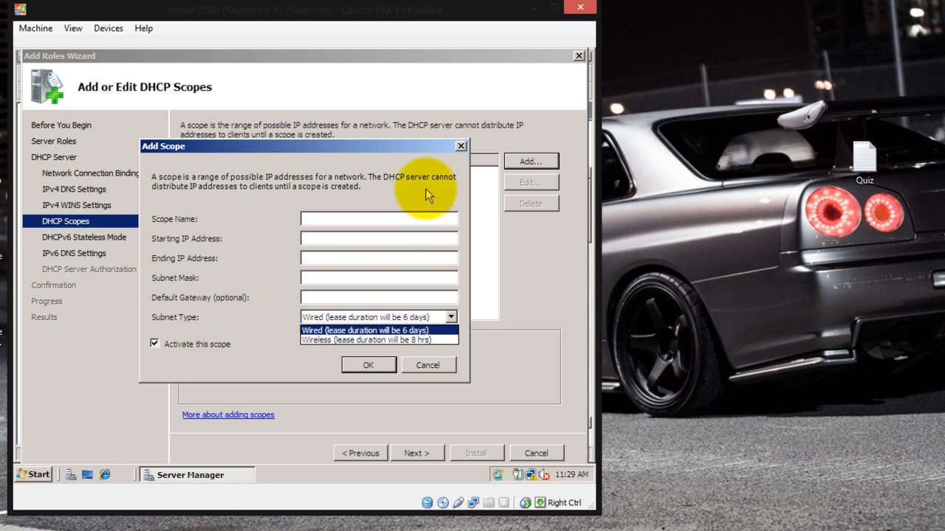
left_click(425, 365)
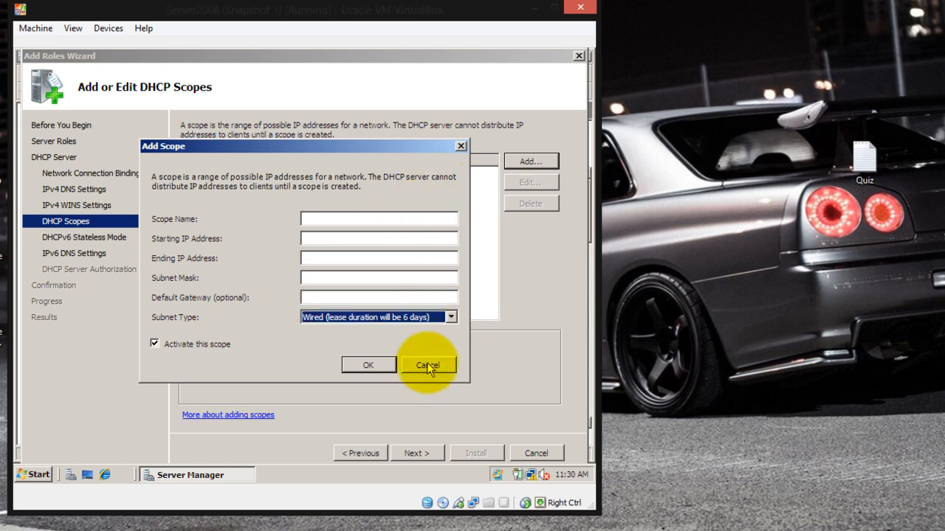
left_click(426, 364)
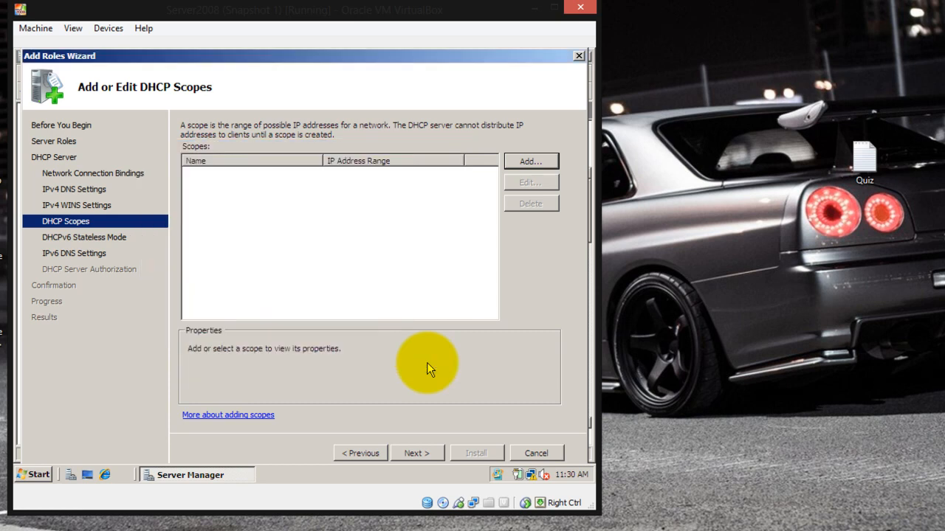
Step: Continue without adding a scope, disable DHCPv6 stateless mode, and authorize the DHCP server with the current credentials
left_click(426, 450)
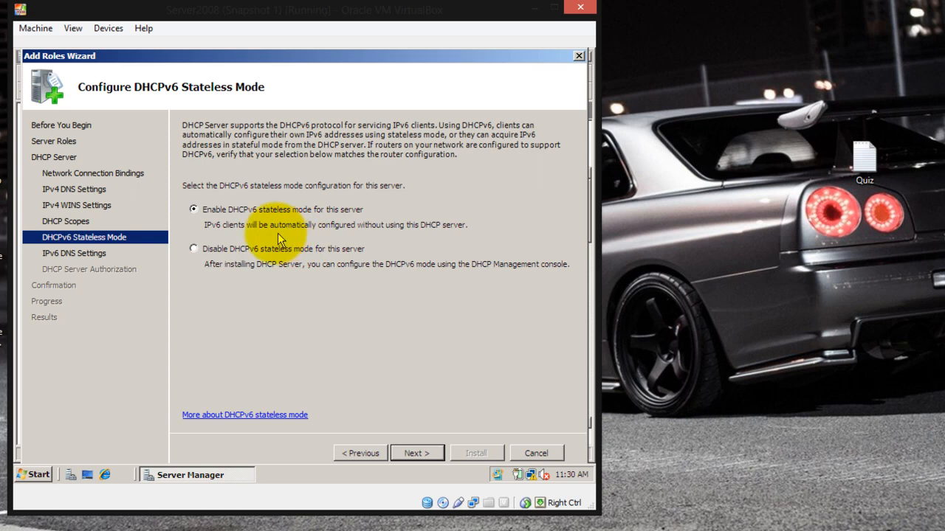
left_click(194, 250)
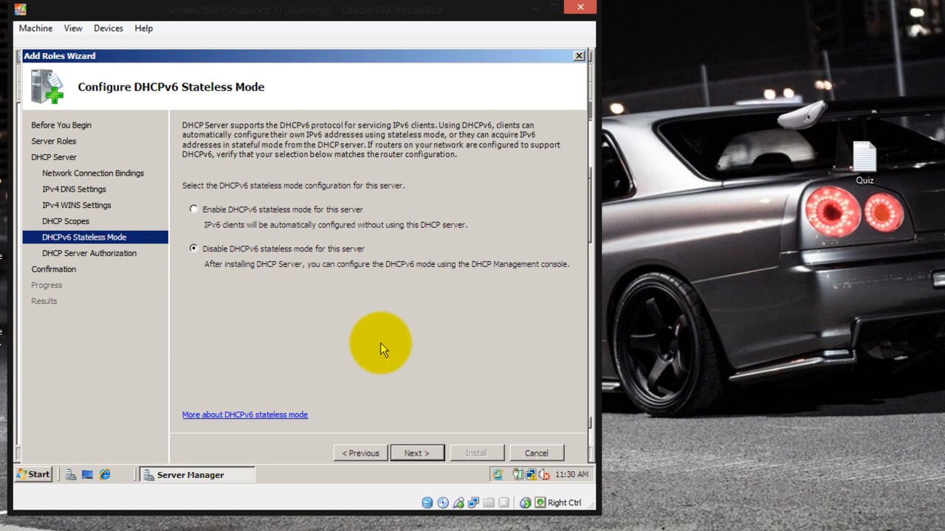
left_click(408, 455)
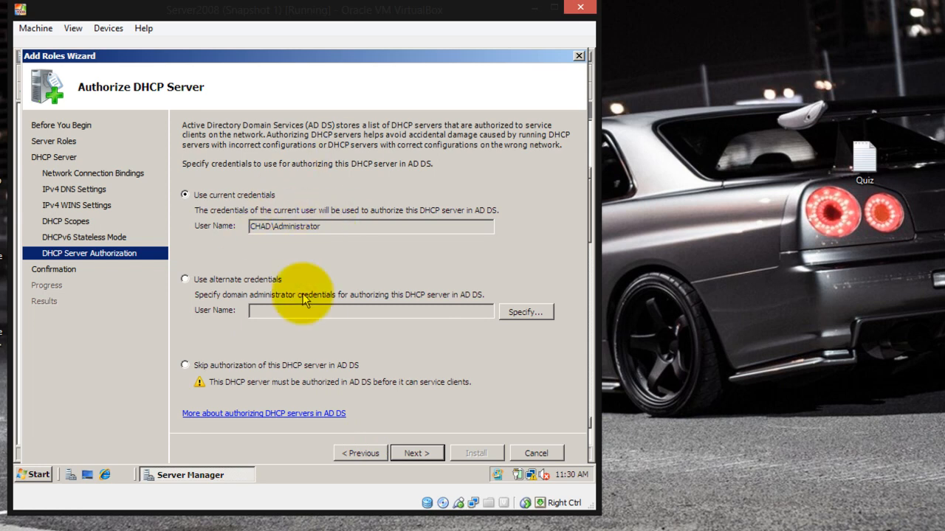
left_click(417, 453)
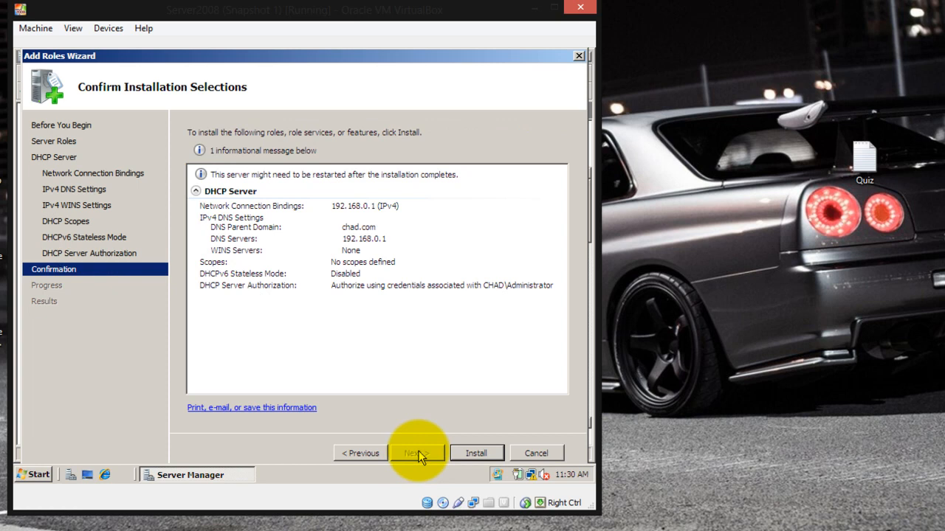
Step: Install the DHCP Server role, then close the wizard and Server Manager
left_click(476, 454)
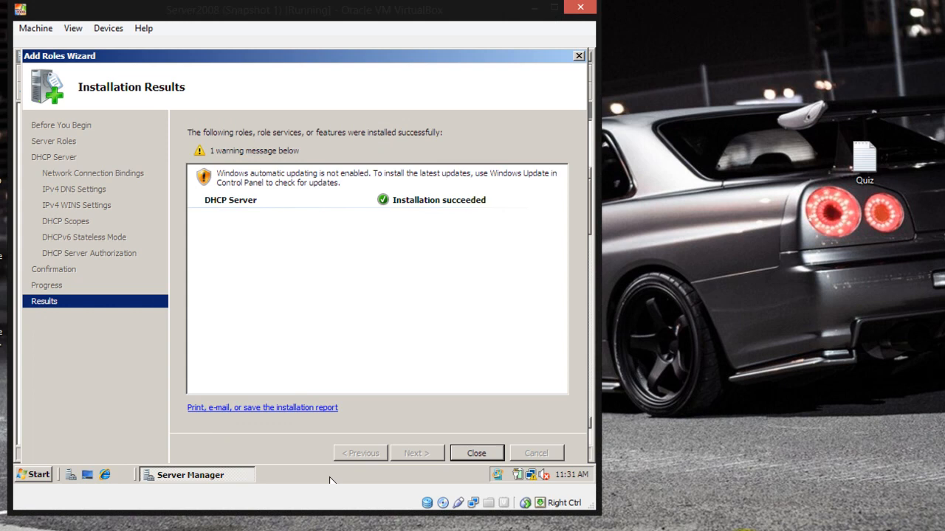
left_click(476, 454)
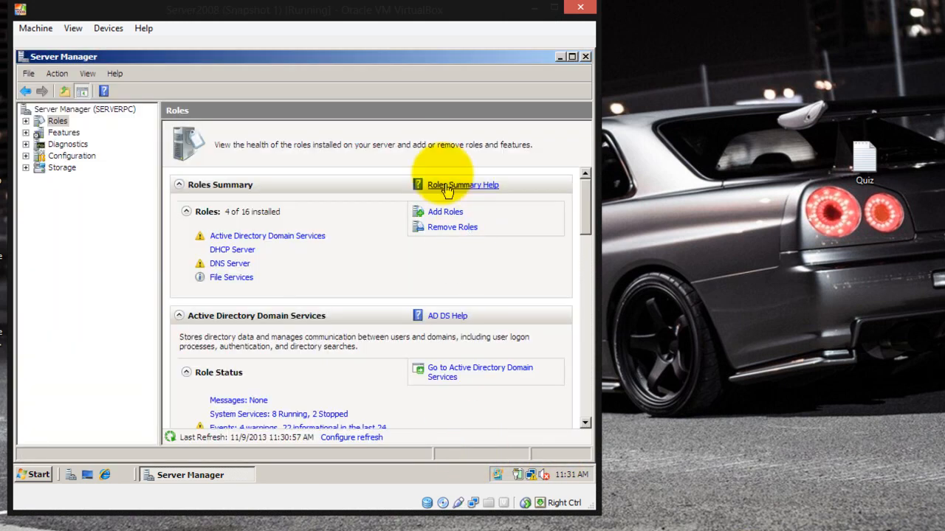
left_click(585, 57)
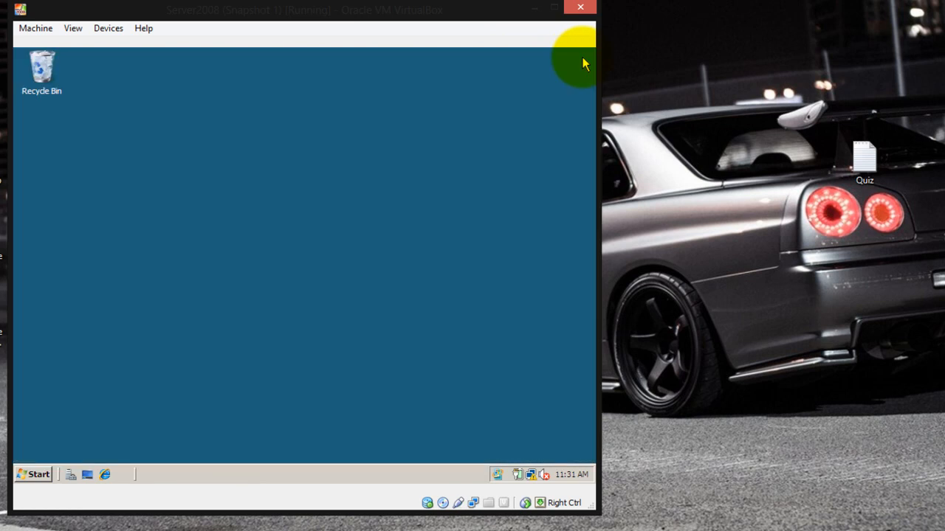
Step: Open the DHCP management console from the server's administrative tools
left_click(39, 475)
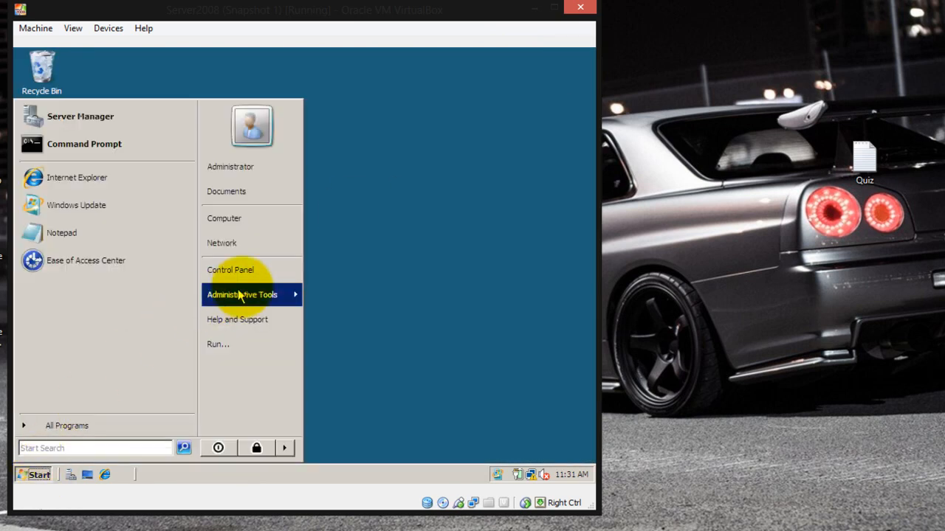
mouse_move(249, 294)
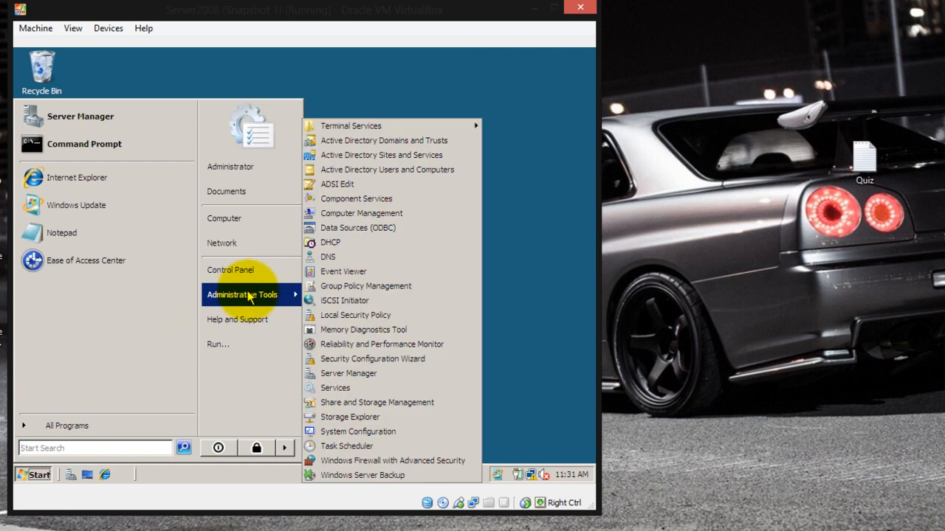
left_click(334, 246)
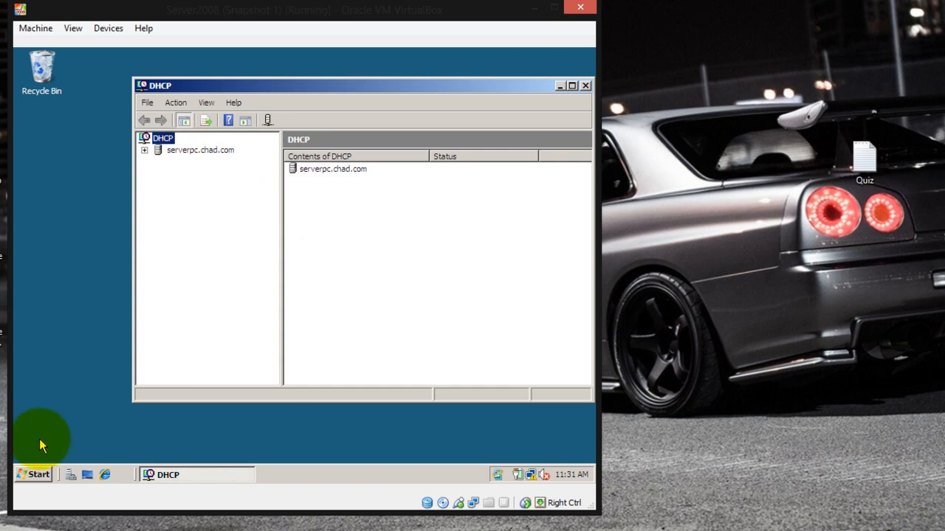
left_click(34, 475)
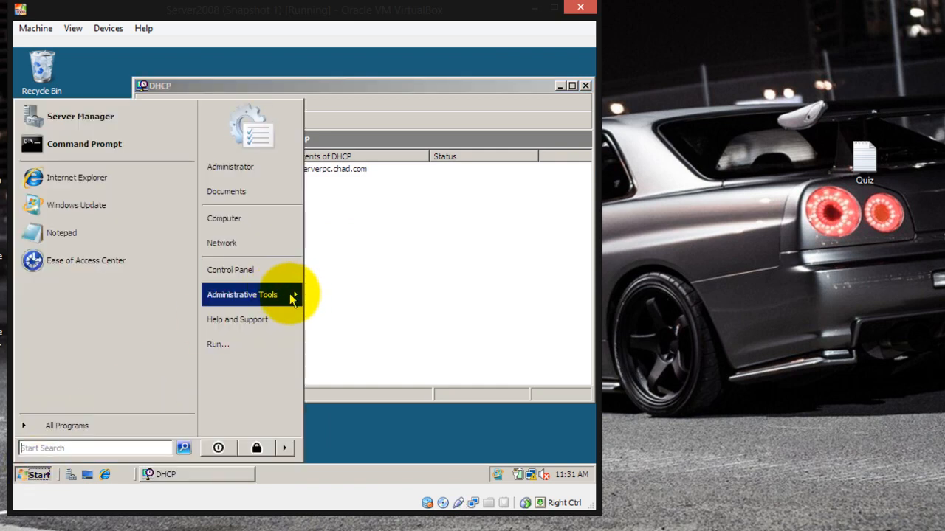
mouse_move(291, 296)
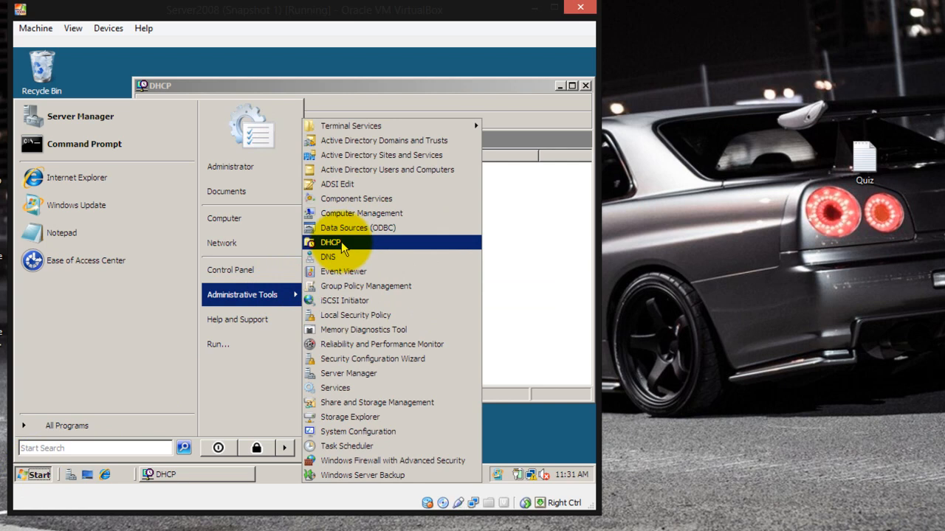
left_click(546, 184)
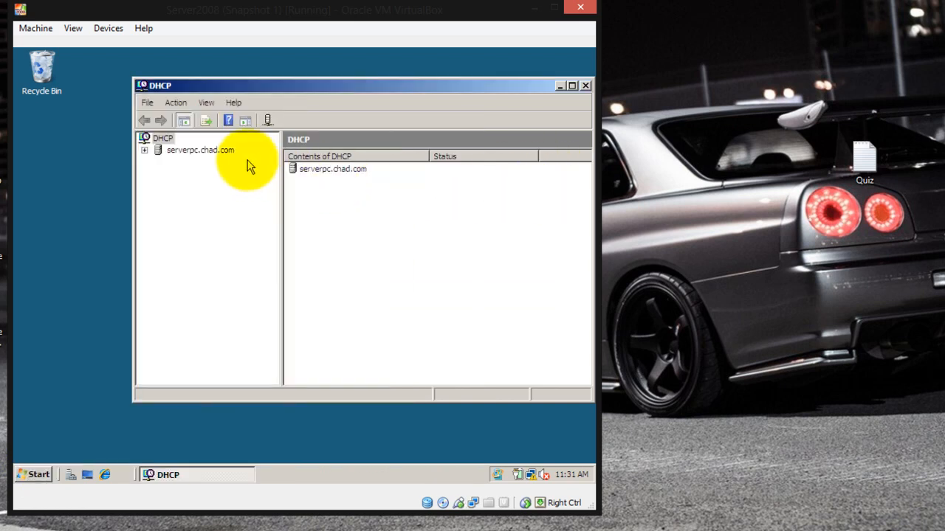
Step: Delete the existing Scope1 [192.168.0.0] from the server's IPv4 node and confirm its removal
left_click(145, 150)
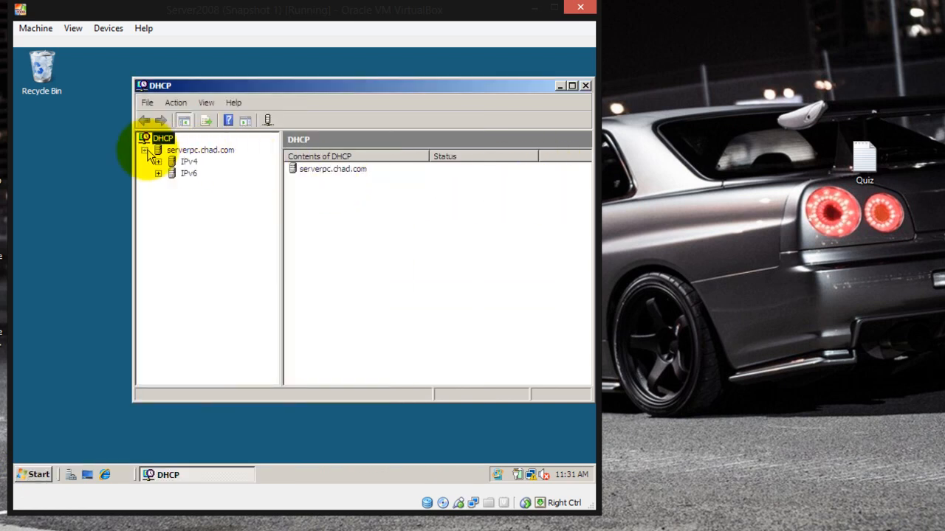
left_click(160, 162)
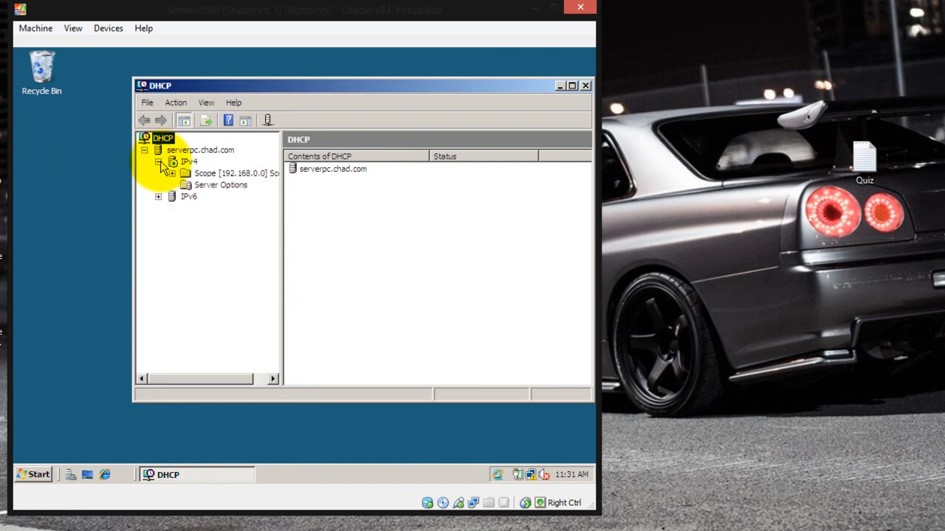
double_click(199, 175)
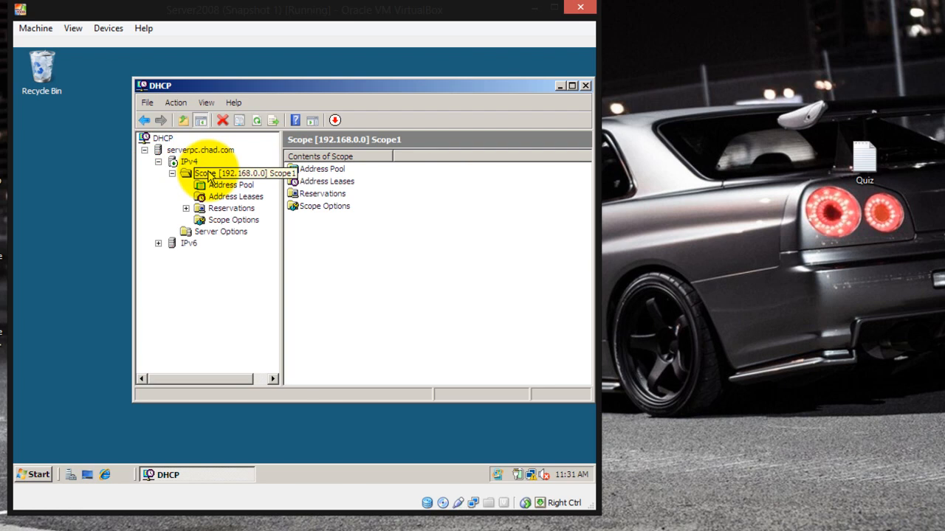
right_click(213, 178)
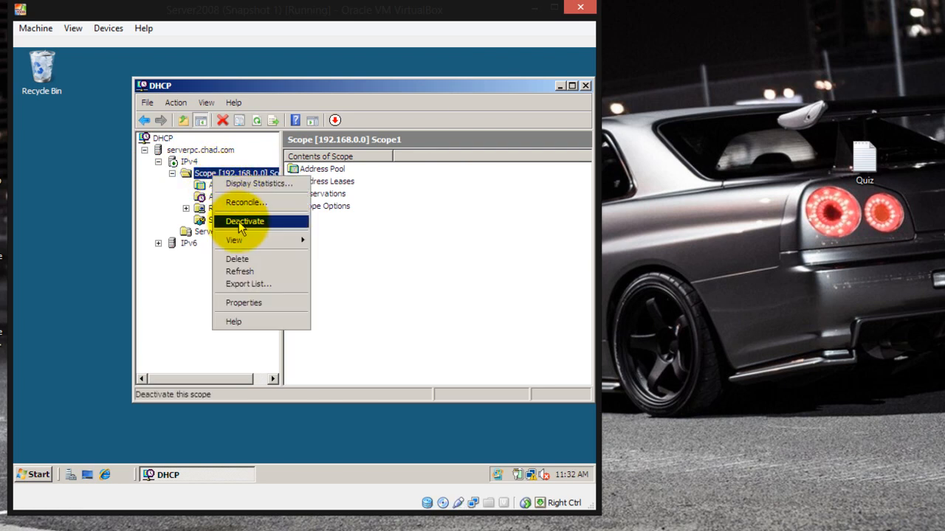
left_click(241, 259)
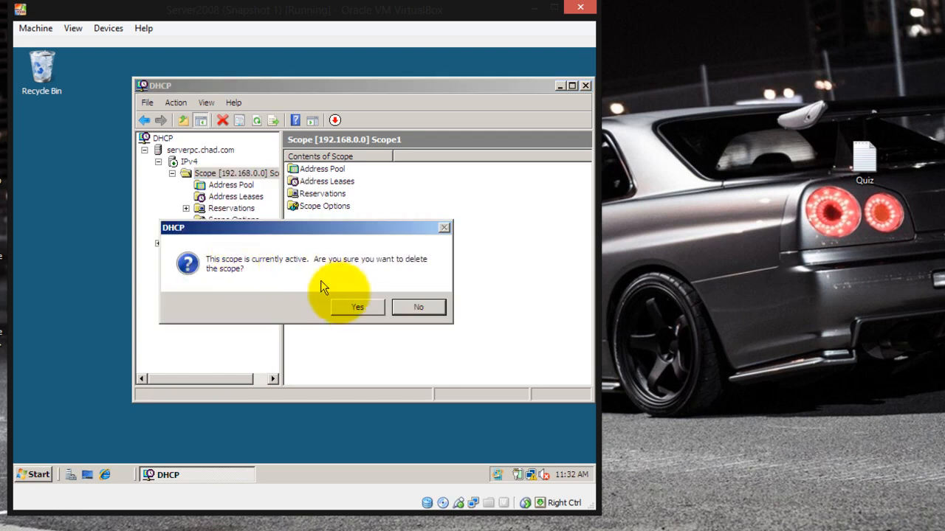
left_click(356, 306)
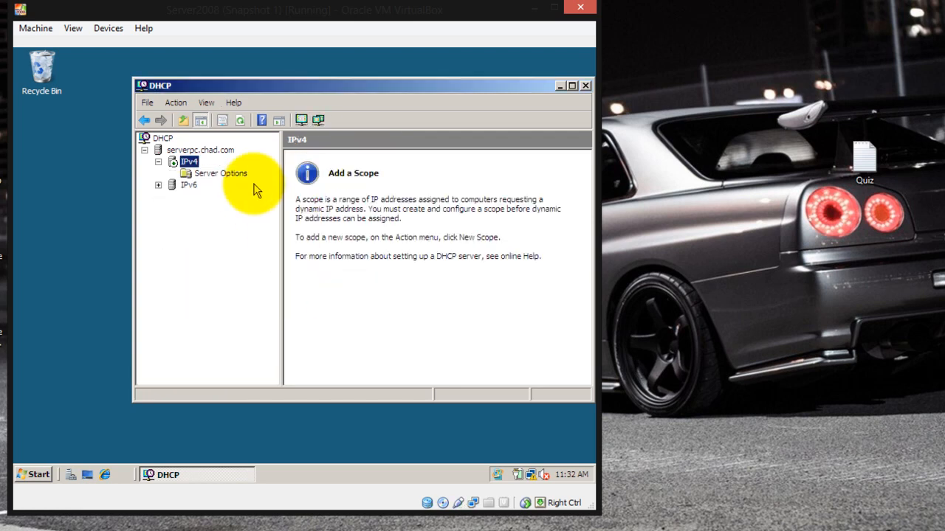
Step: Start a new scope under the server's IPv4 node and name it Scope1
right_click(197, 166)
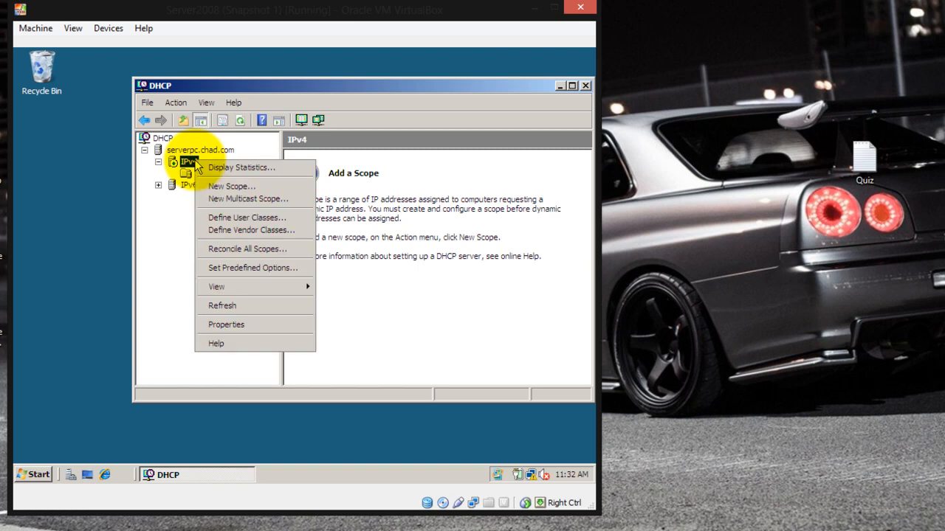
left_click(219, 188)
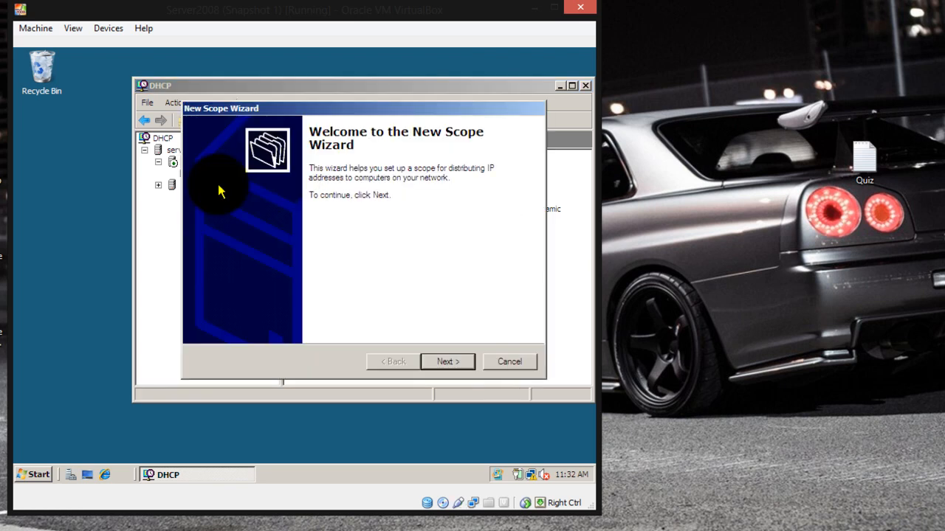
left_click(445, 362)
type("Scope1")
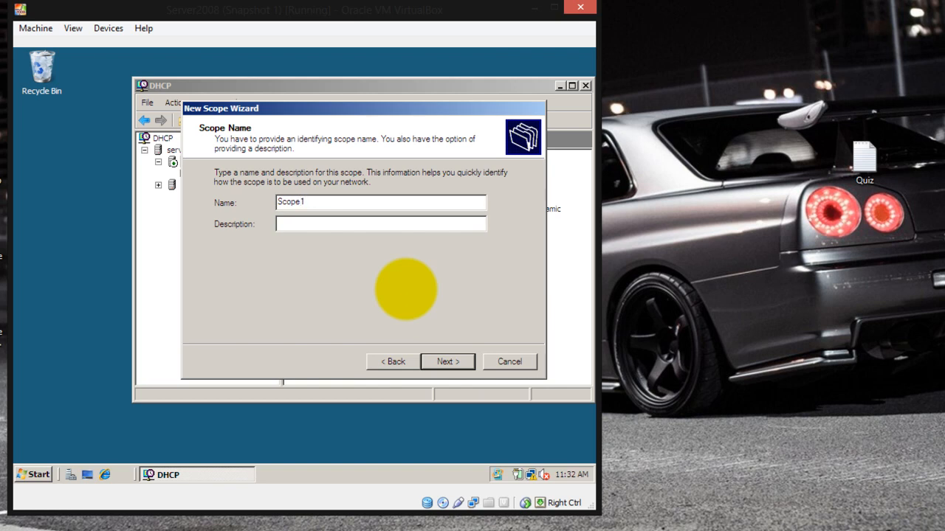
left_click(458, 362)
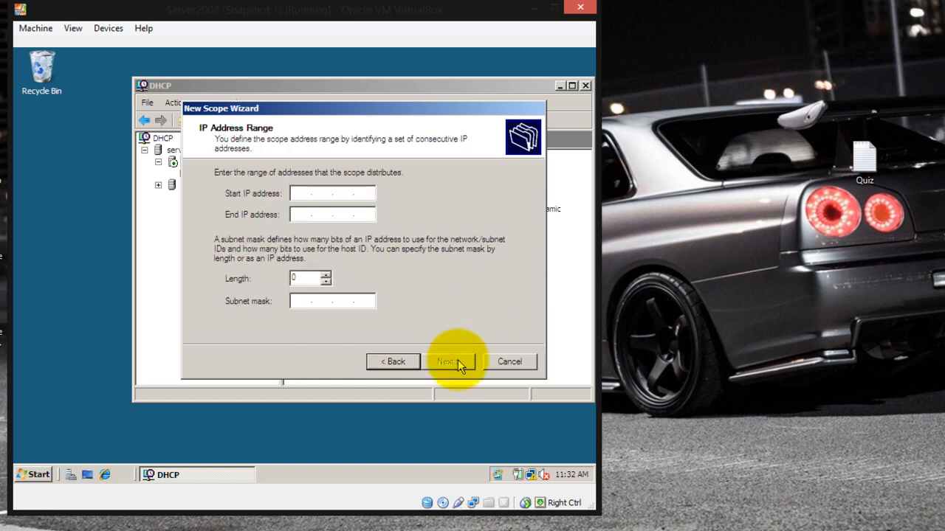
Step: Set the scope's address range from 192.168.0.100 to 192.168.0.200 and continue without adding any exclusions
type("192 . ")
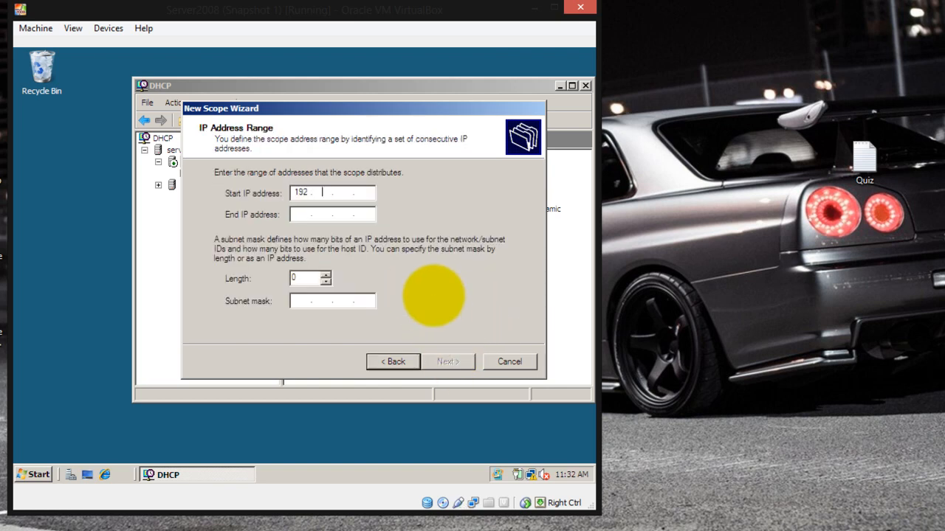
type("168 . 0 . 100")
key("Tab")
type("192 . ")
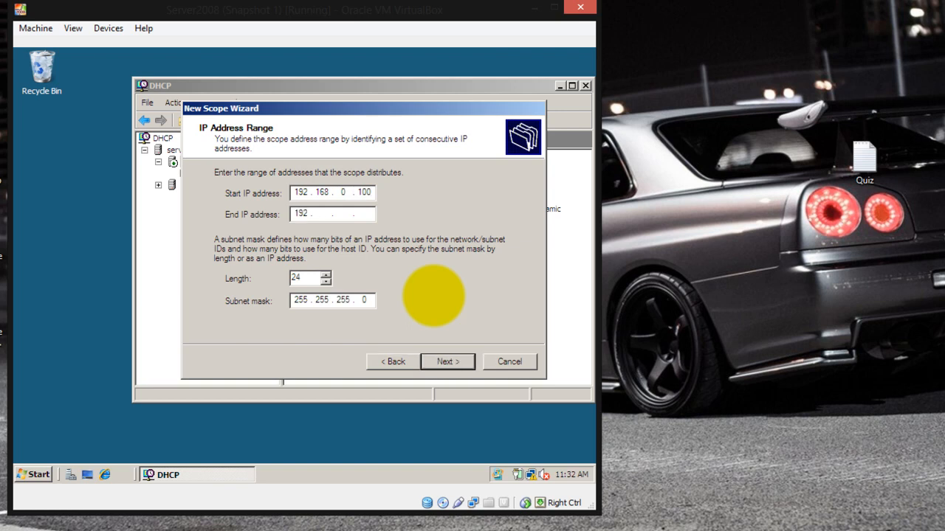
type("18")
key("BackSpace")
type("68 . 0 . 200")
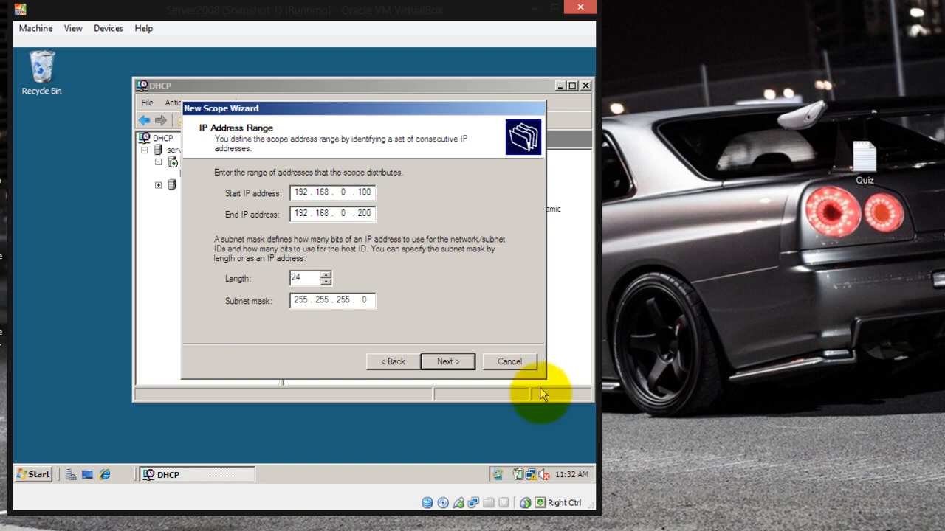
left_click(472, 369)
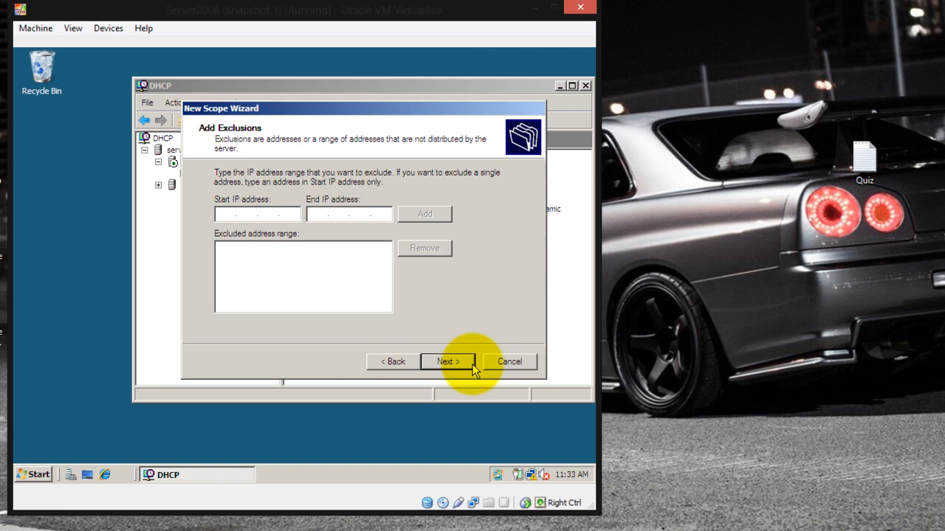
left_click(448, 362)
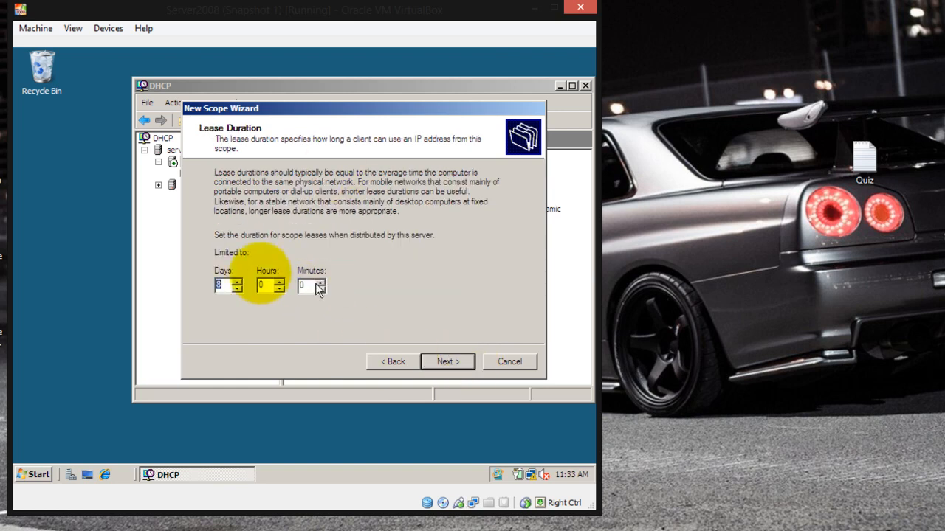
Step: Set the scope's lease duration to 0 days, 0 hours and 2 minutes, and continue
left_click(239, 290)
left_click(239, 289)
left_click(239, 289)
left_click(239, 290)
left_click(239, 290)
left_click(239, 290)
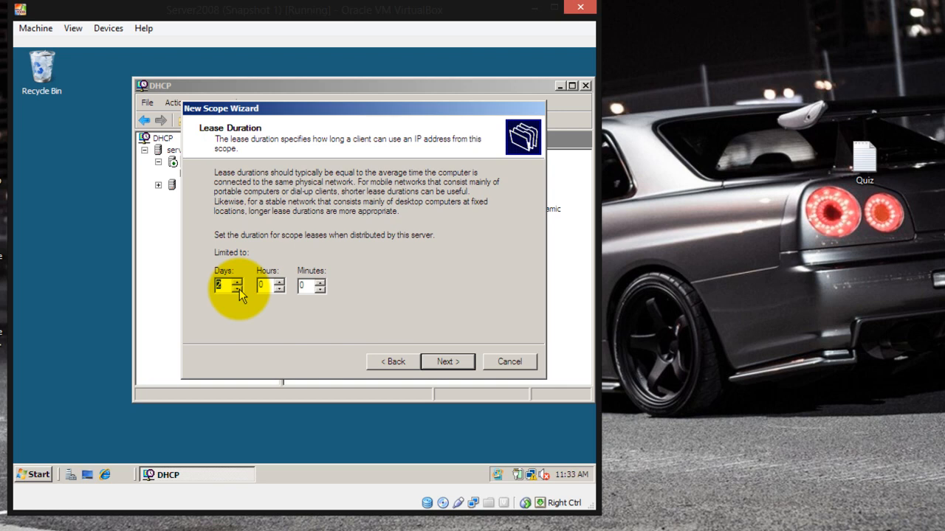
left_click(239, 290)
left_click(239, 289)
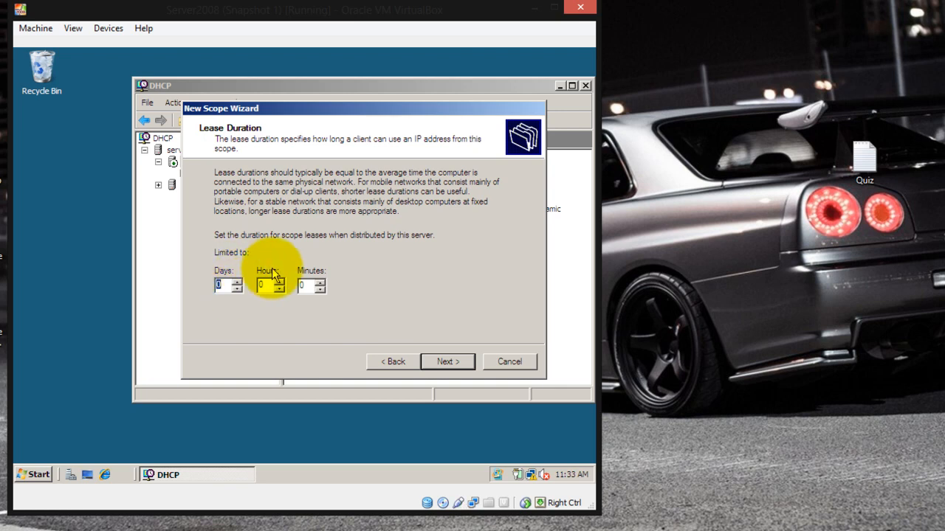
left_click(239, 282)
left_click(240, 282)
left_click(239, 282)
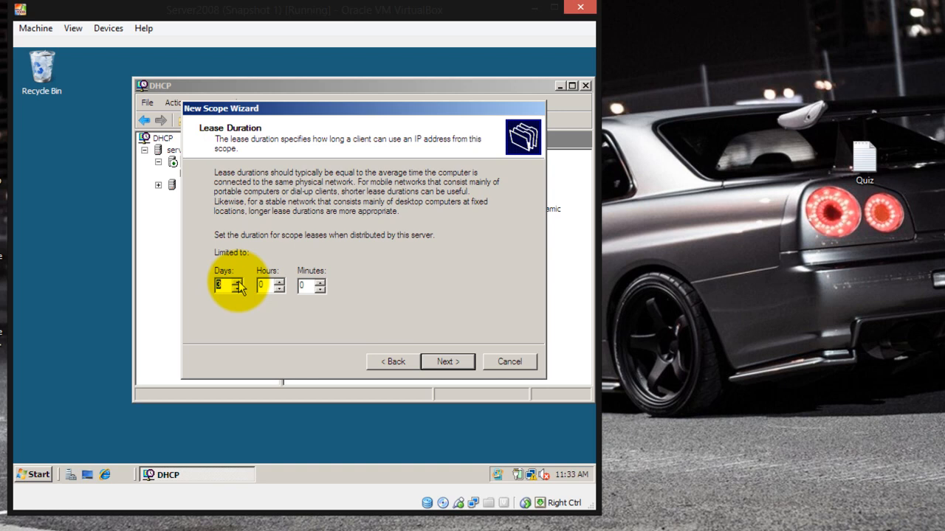
left_click(239, 290)
left_click(240, 289)
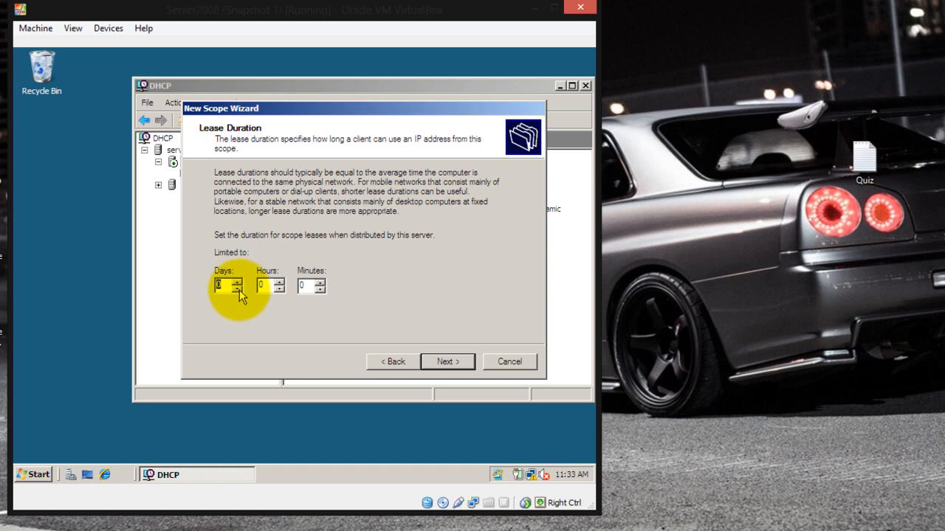
left_click(239, 290)
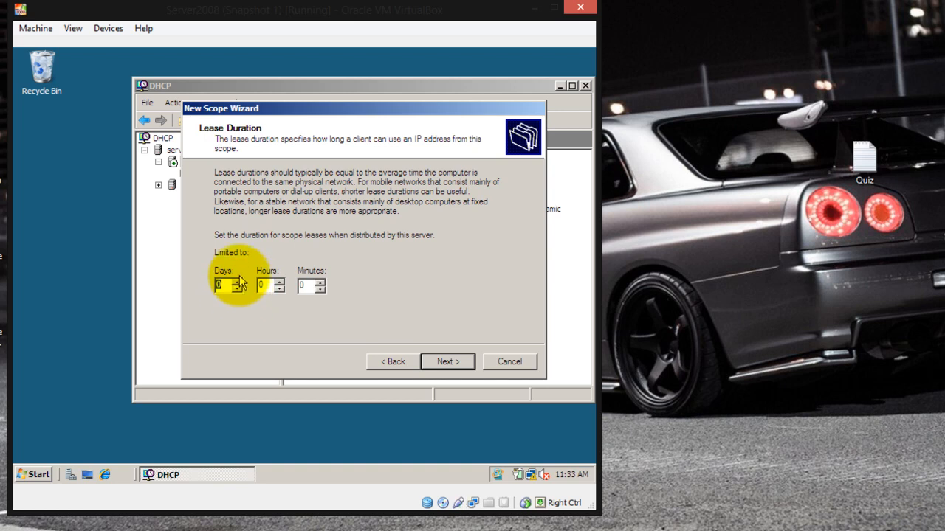
left_click(319, 282)
left_click(320, 282)
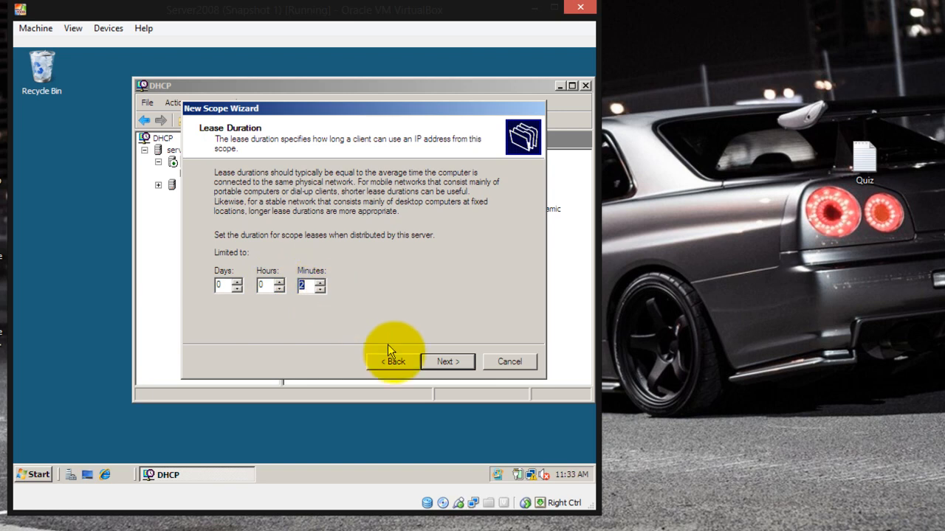
left_click(447, 361)
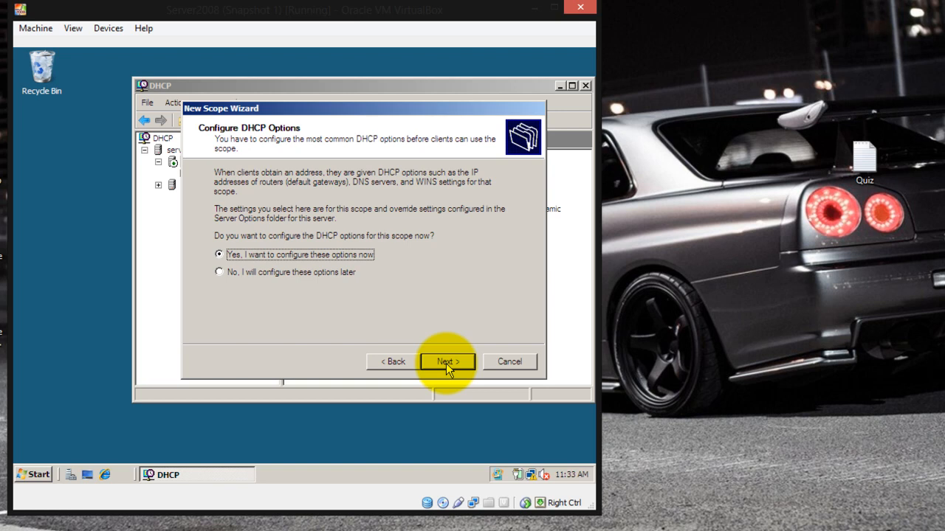
Step: Configure the DHCP options now with the router and DNS settings left blank, activate the scope, and finish the wizard
left_click(446, 363)
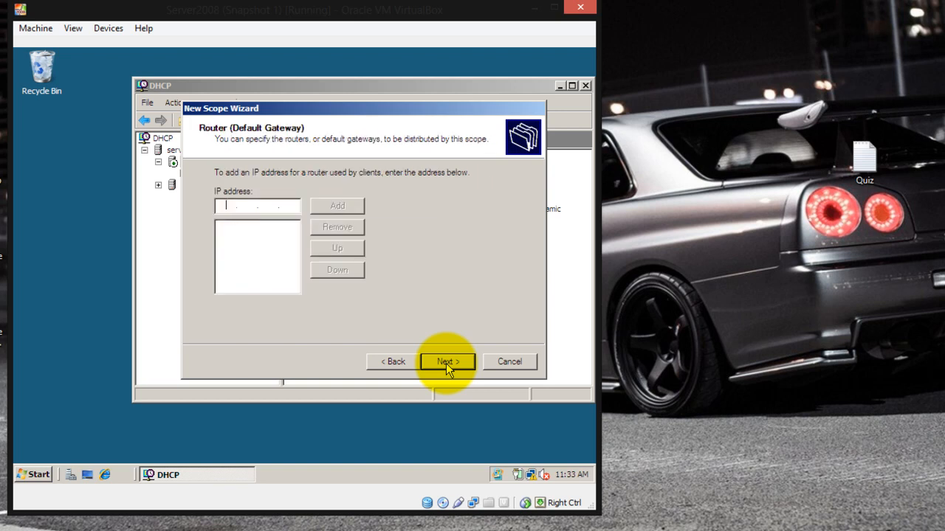
left_click(446, 363)
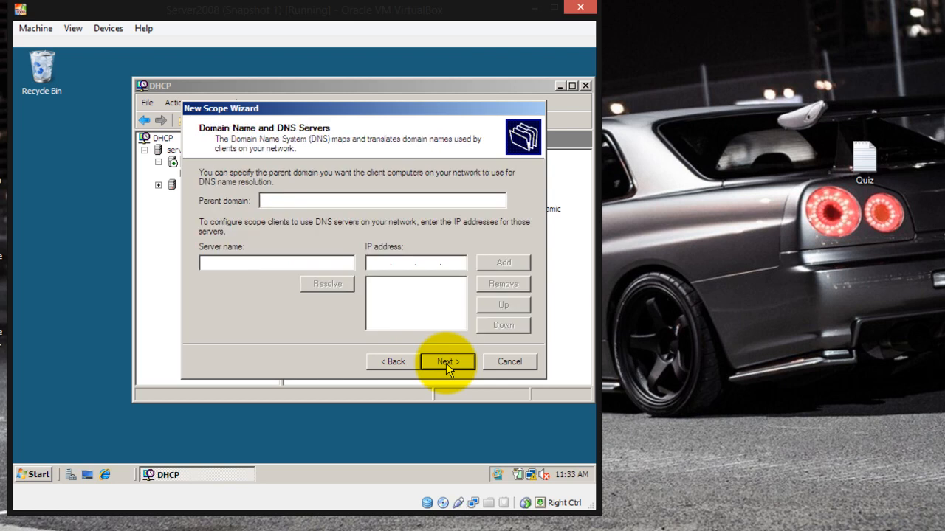
left_click(446, 363)
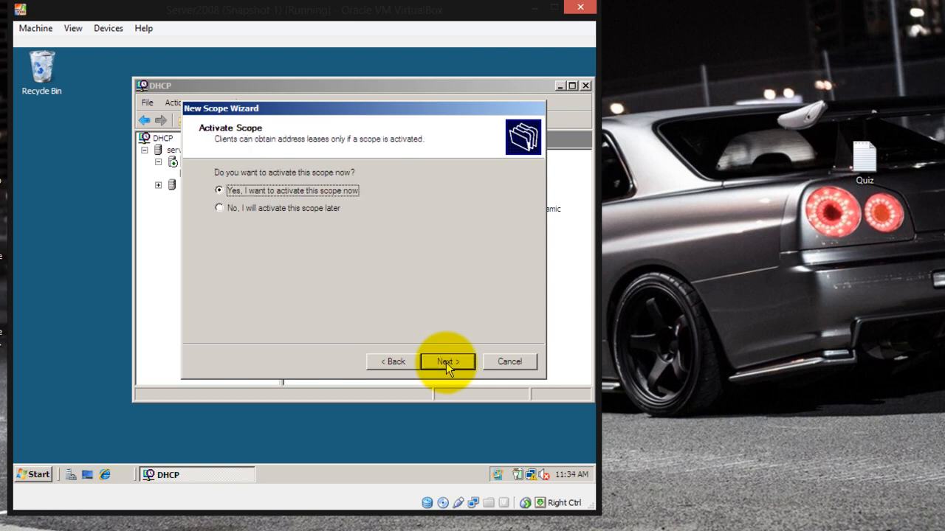
left_click(446, 362)
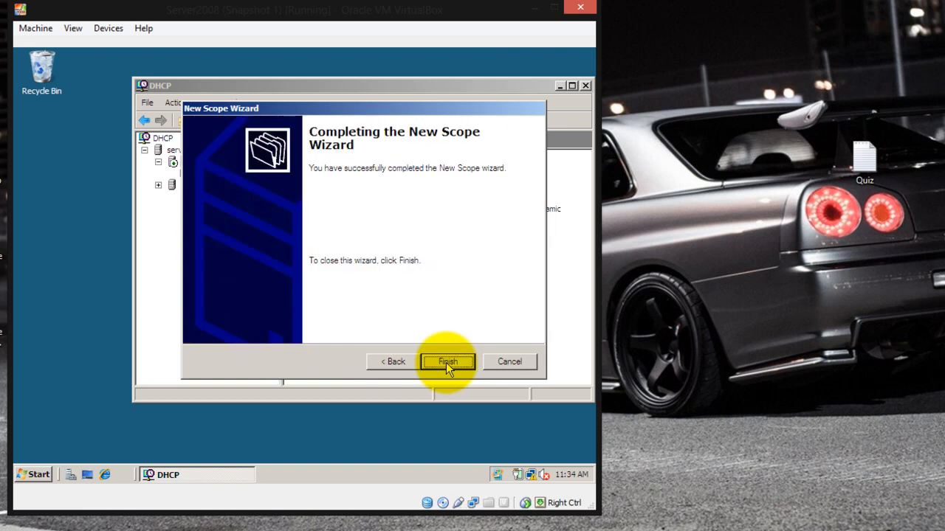
left_click(446, 362)
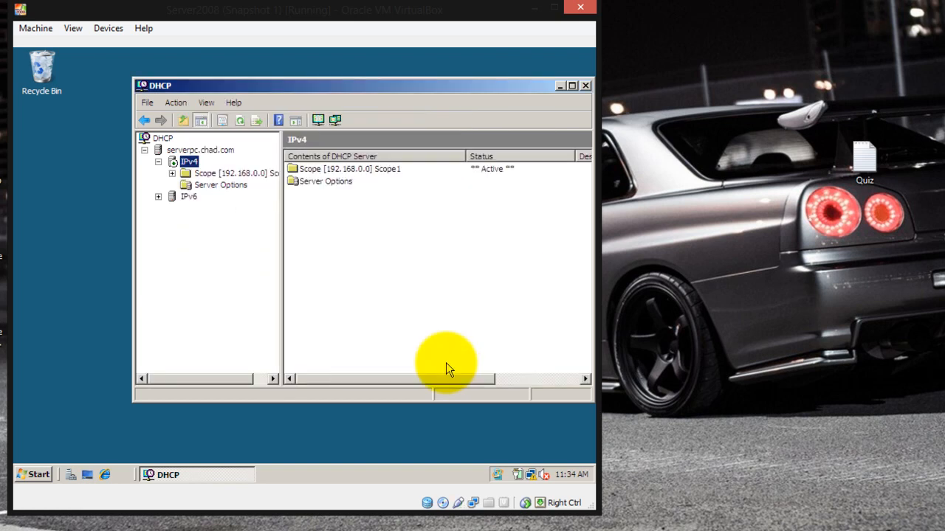
Step: Open the Address Leases of the new 192.168.0.0 scope to check for client leases
left_click(305, 172)
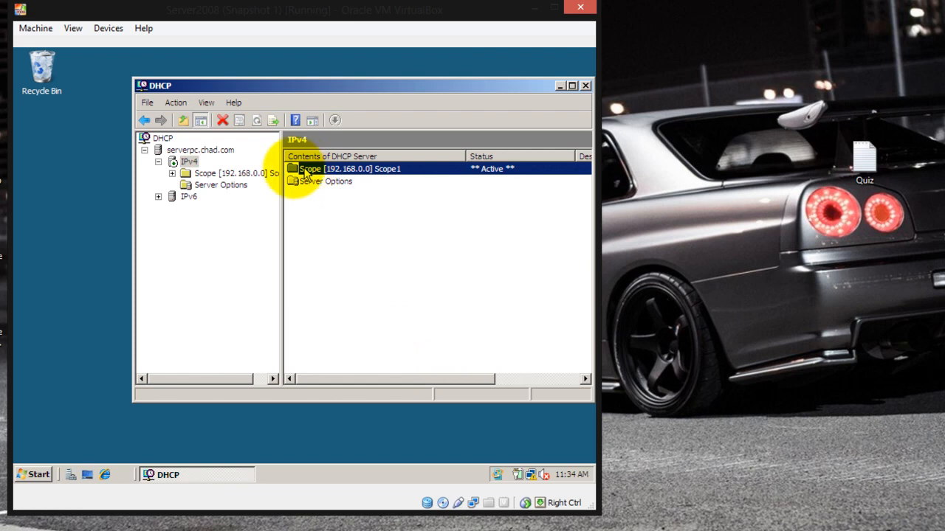
left_click(248, 175)
double_click(335, 184)
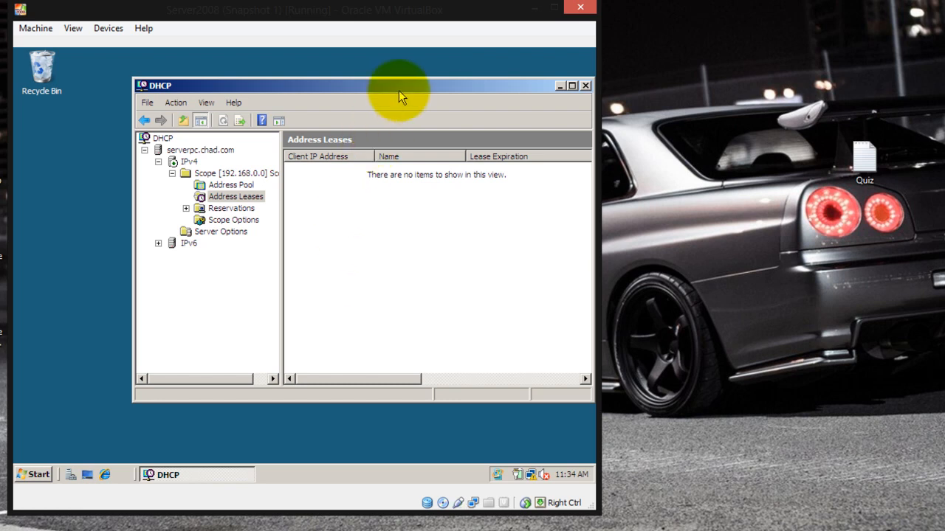
left_click_drag(399, 90, 301, 110)
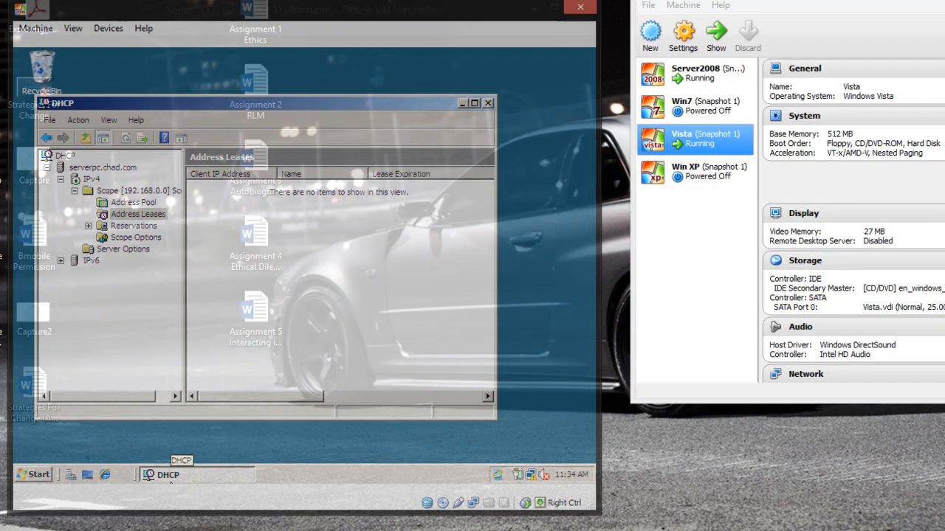
Step: Dismiss the VirtualBox Manager and close the DHCP console on the server
key("alt+Tab")
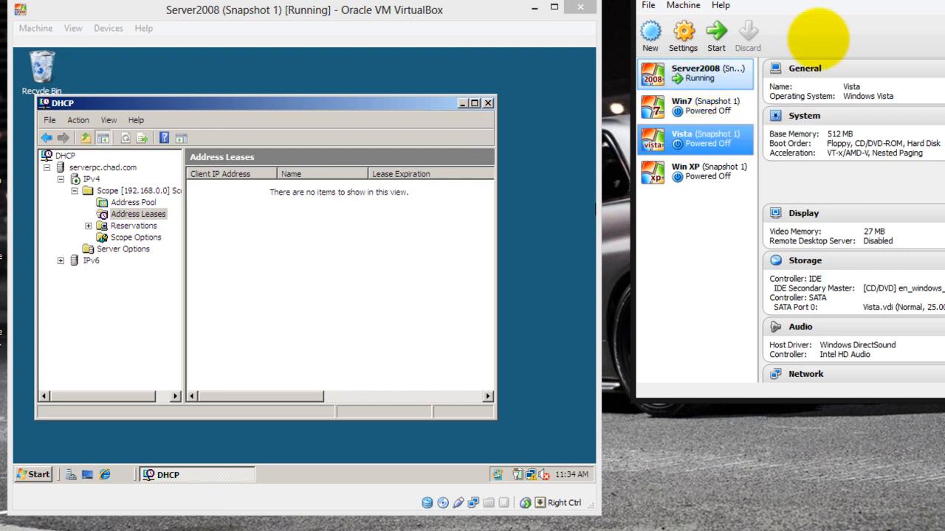
left_click(944, 0)
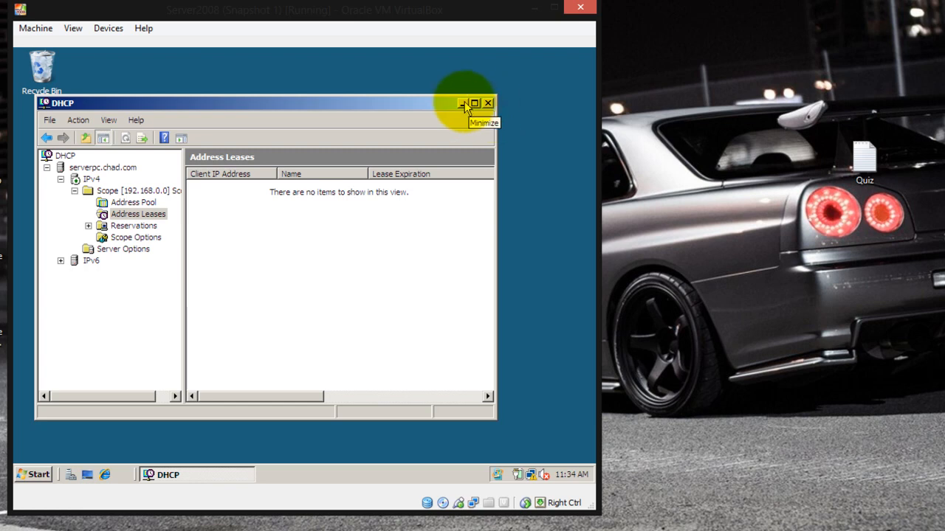
left_click(488, 103)
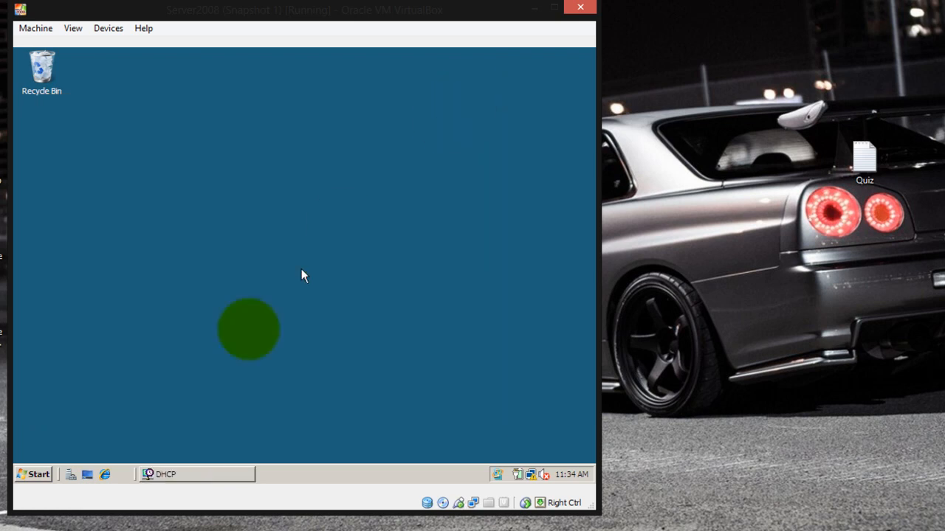
left_click(211, 474)
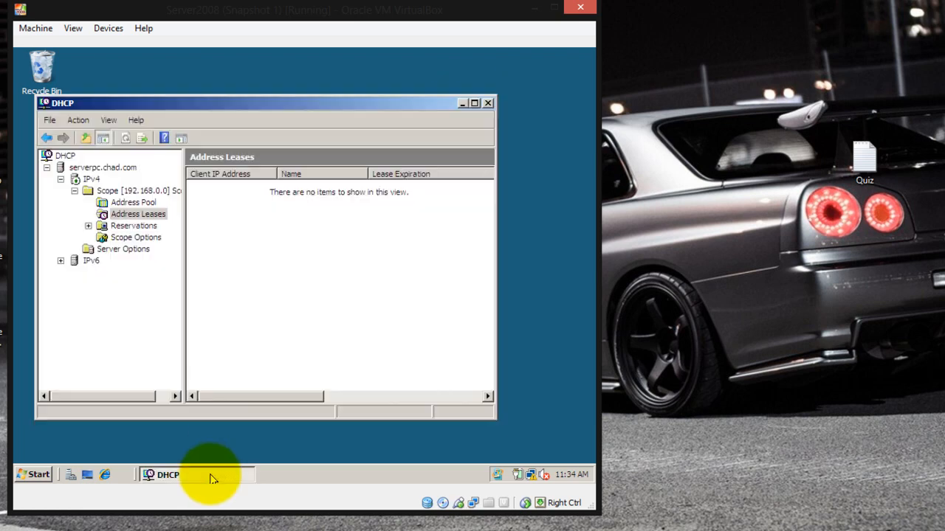
left_click(484, 106)
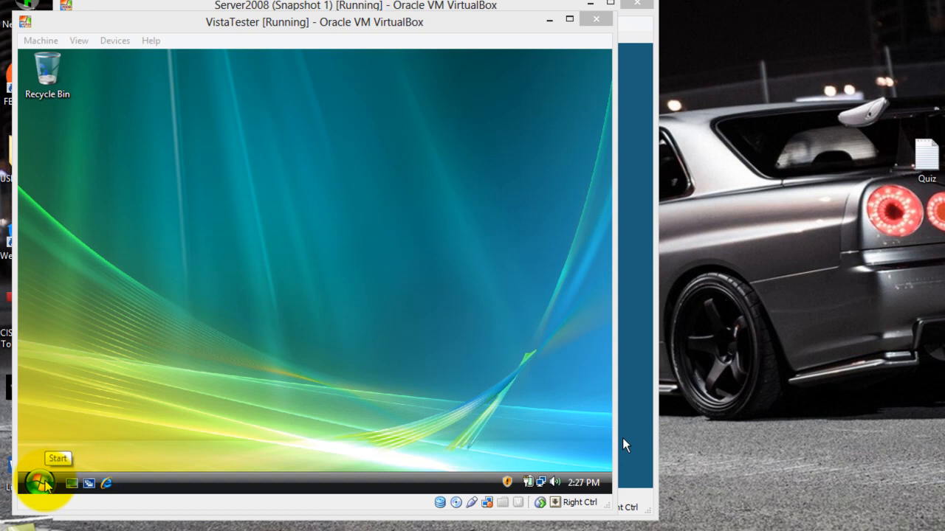
Step: Run ipconfig in a Command Prompt on the VistaTester machine to check its IPv4 address, and close the prompt
left_click(41, 483)
left_click(62, 459)
type("cmd")
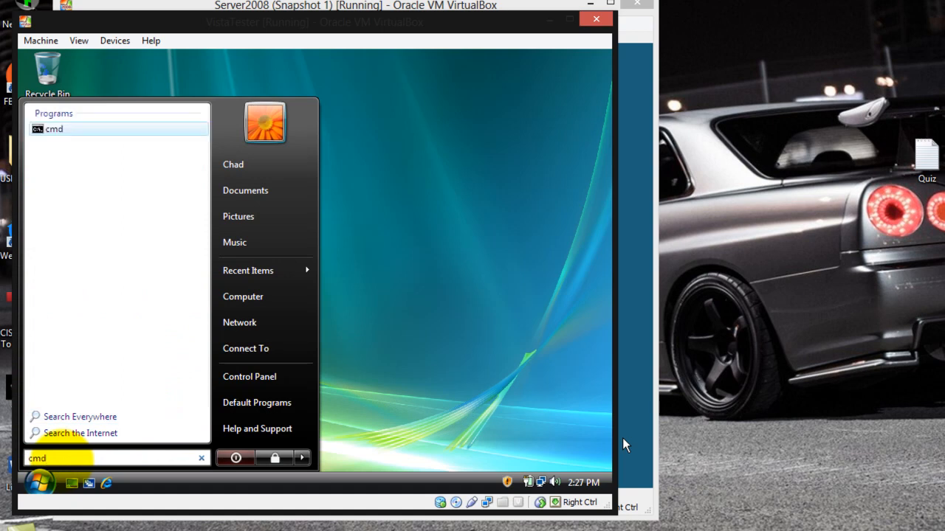
key("Return")
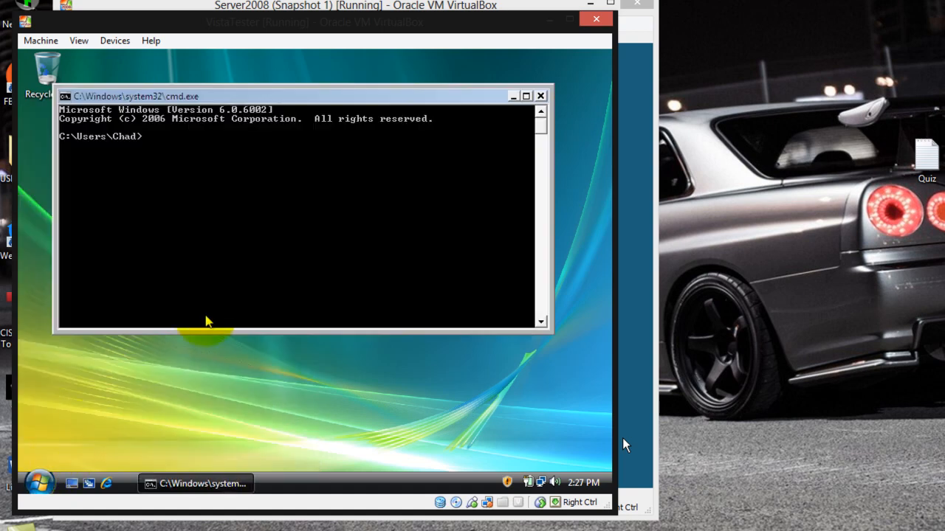
type("ipco")
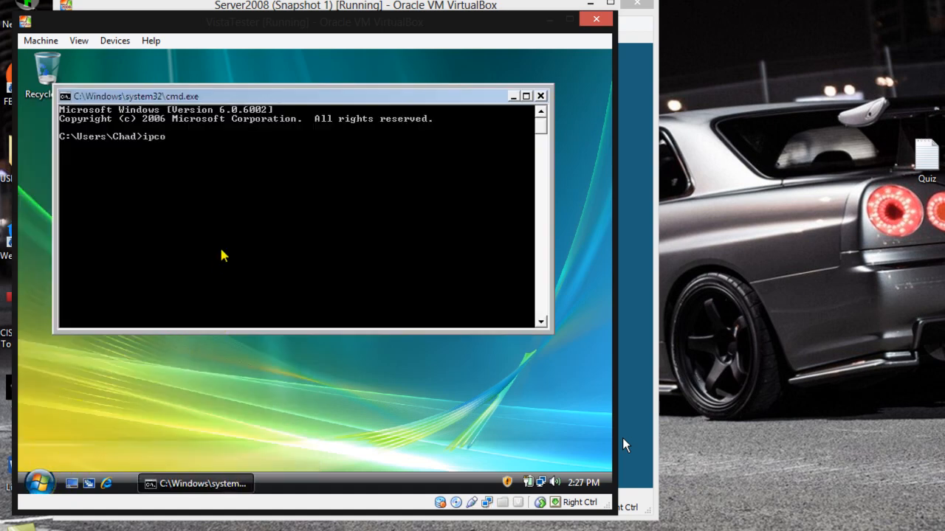
type("nfig")
key("Return")
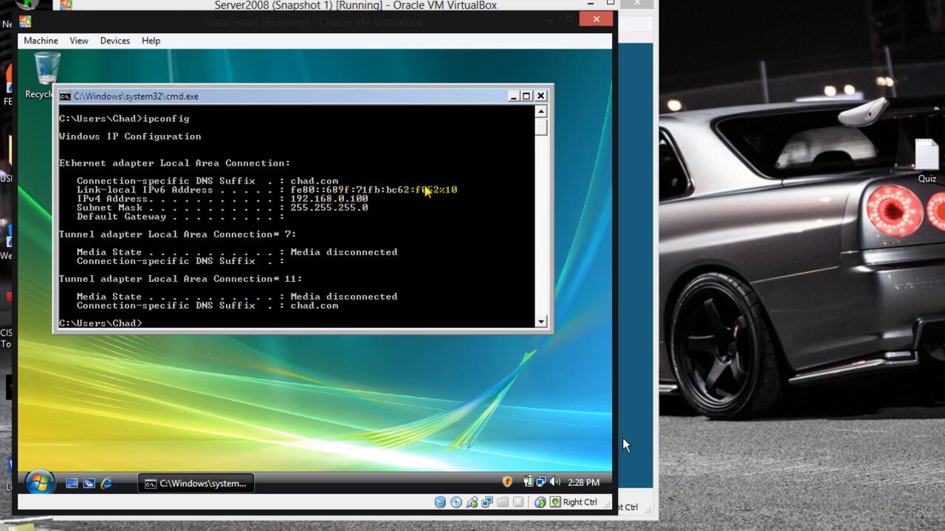
left_click(540, 96)
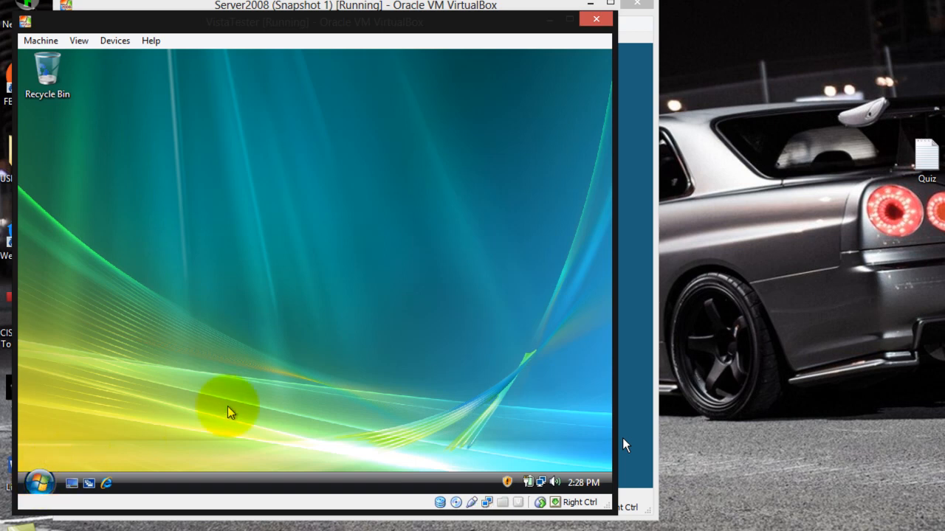
Step: Restart the VistaTester machine so that it requests a new address from the DHCP server
left_click(40, 483)
left_click(302, 457)
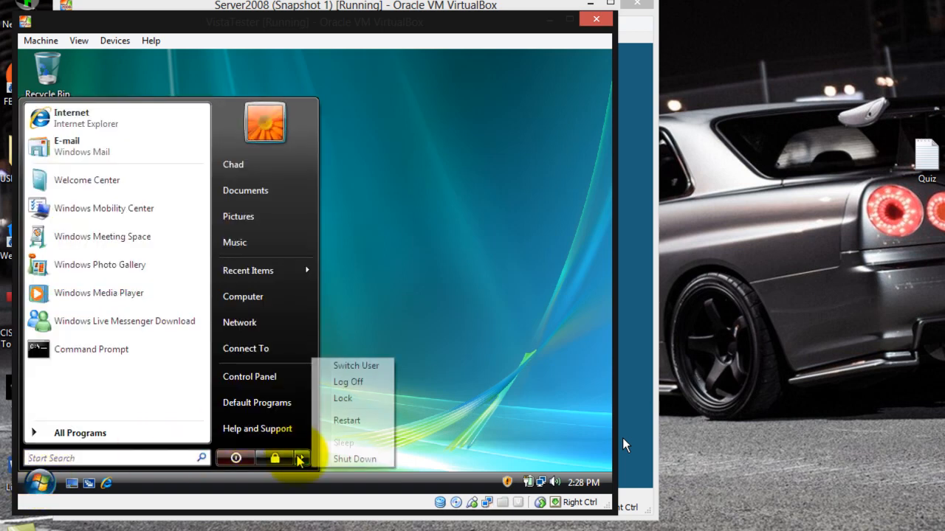
left_click(338, 422)
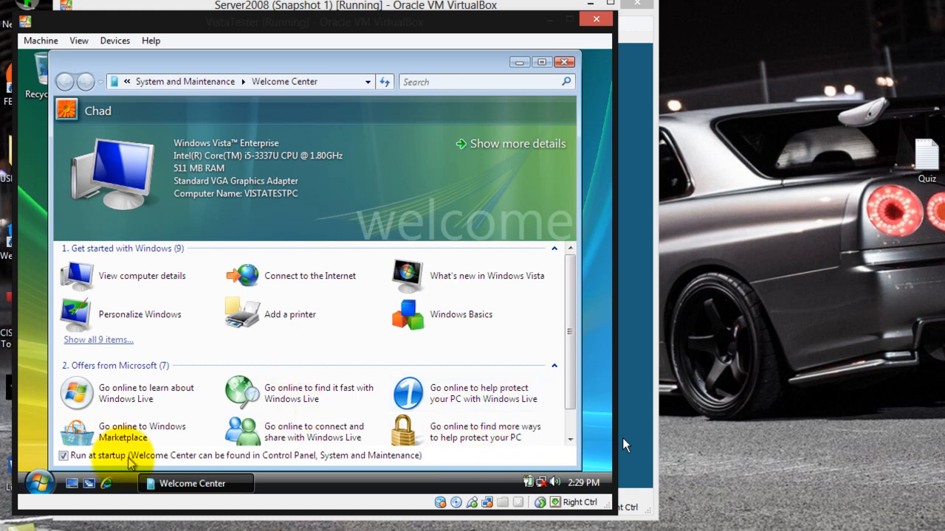
Step: Run ipconfig in a Command Prompt on the restarted VistaTester machine and examine its IPv4 address
left_click(39, 483)
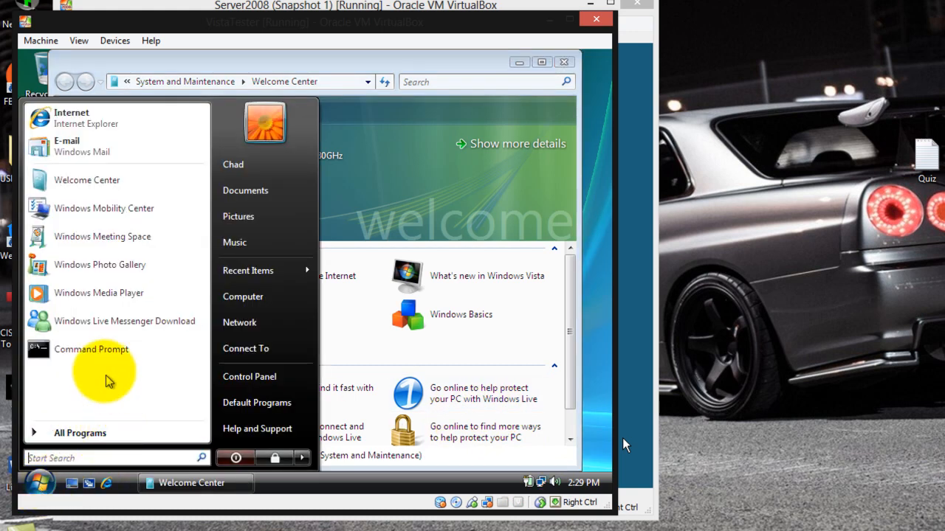
left_click(99, 352)
type("ipconfig")
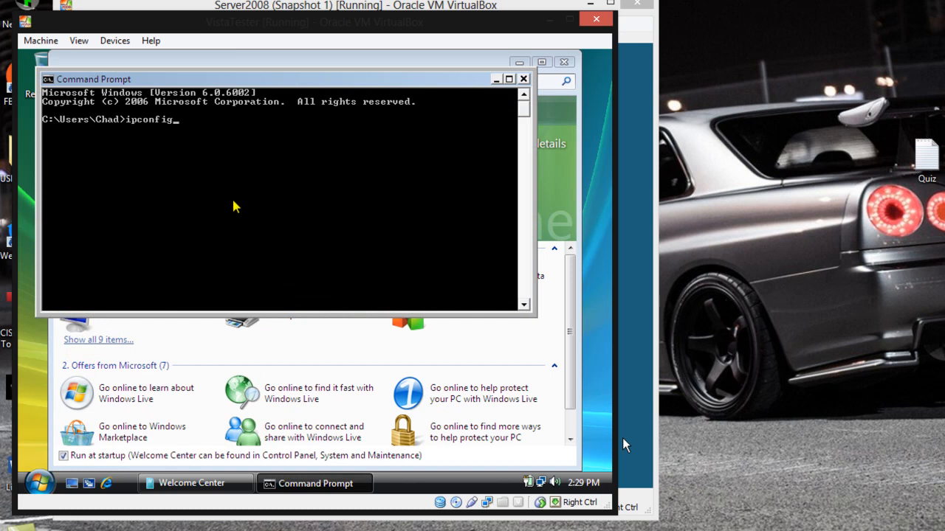
key("Return")
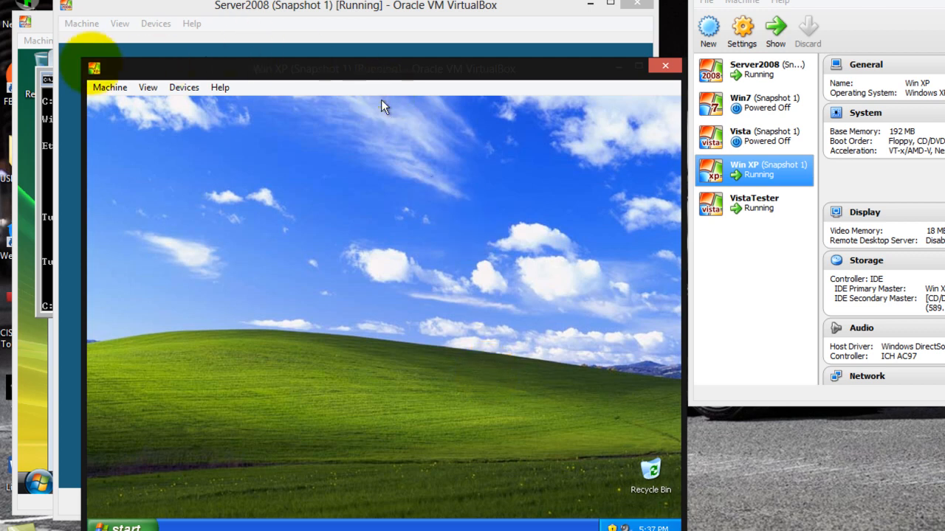
left_click(36, 25)
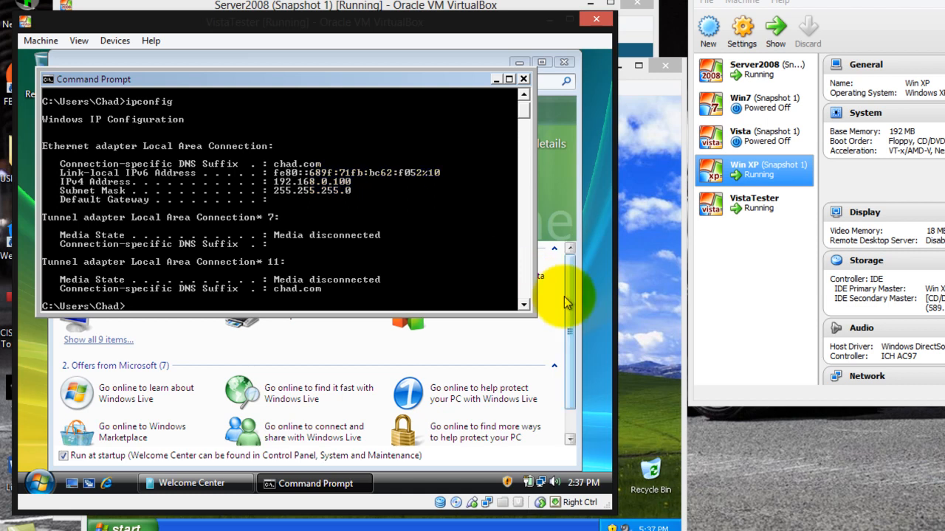
Step: Switch to the Win XP machine, run ipconfig in a Command Prompt to check its IP address, and minimize the prompt
left_click(595, 310)
left_click(629, 317)
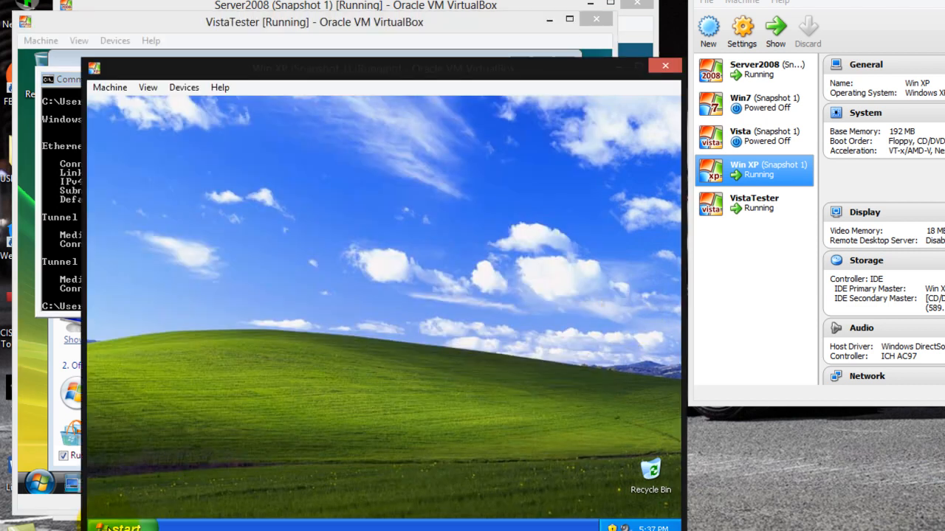
left_click(122, 527)
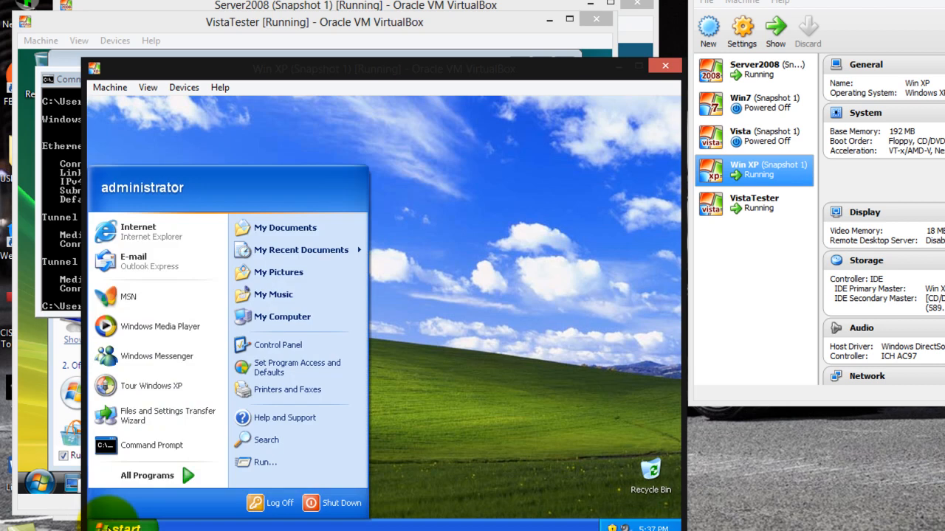
left_click(142, 448)
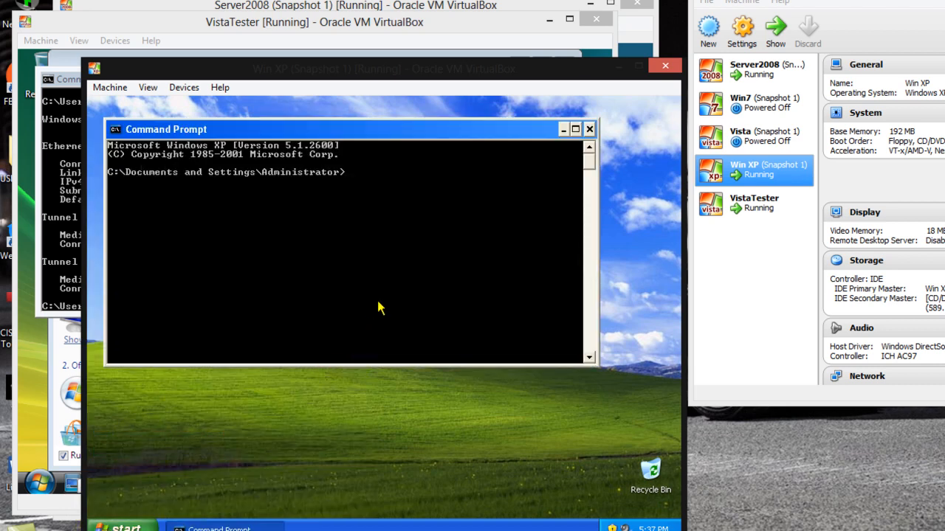
type("ipconfi")
key("Return")
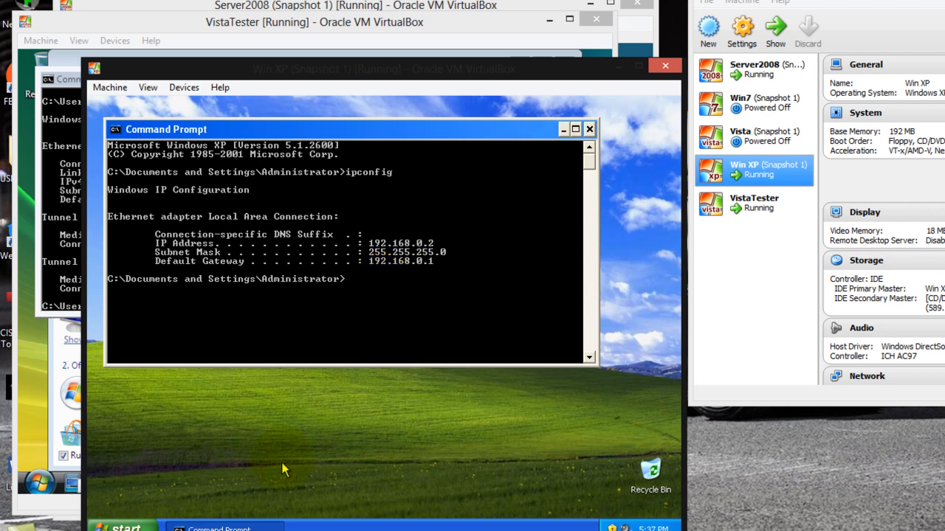
left_click(563, 129)
Step: Open the status of the Local Area Connection from Network Connections on the Win XP machine
left_click(122, 526)
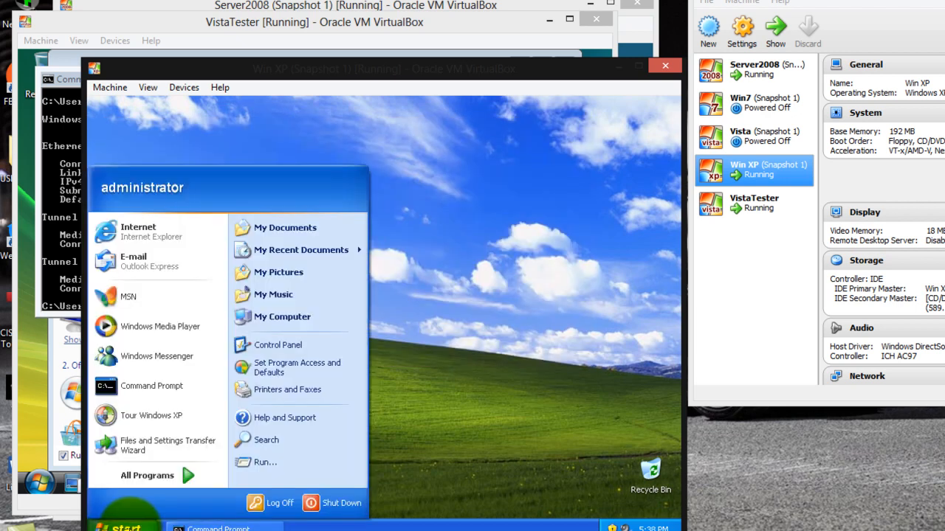
left_click(299, 344)
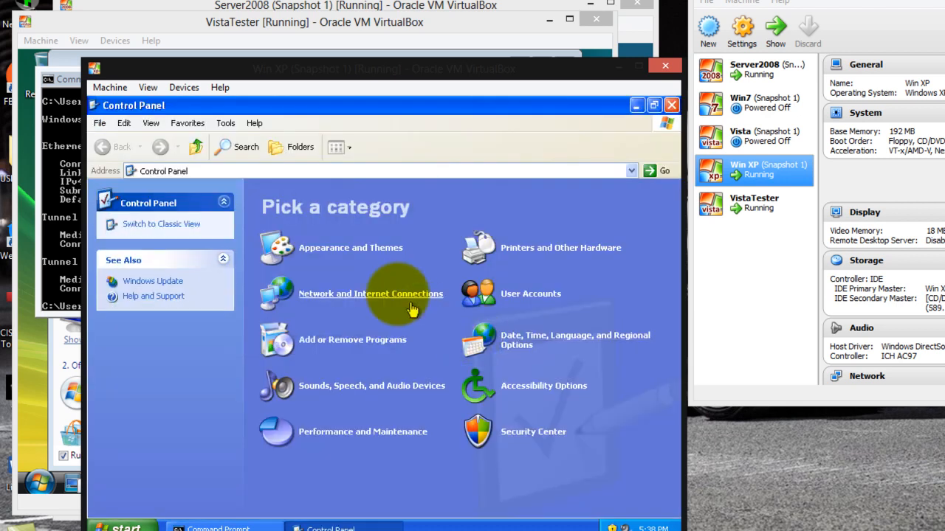
left_click(384, 295)
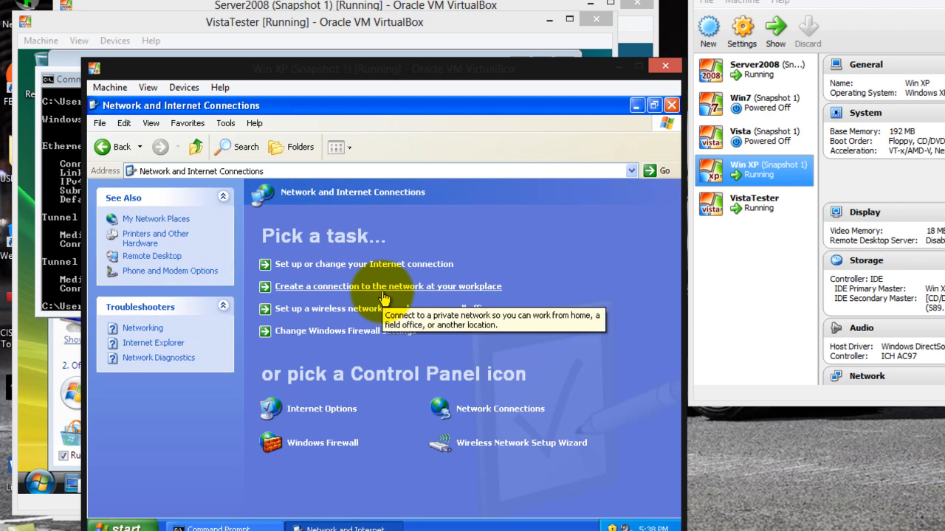
left_click(478, 411)
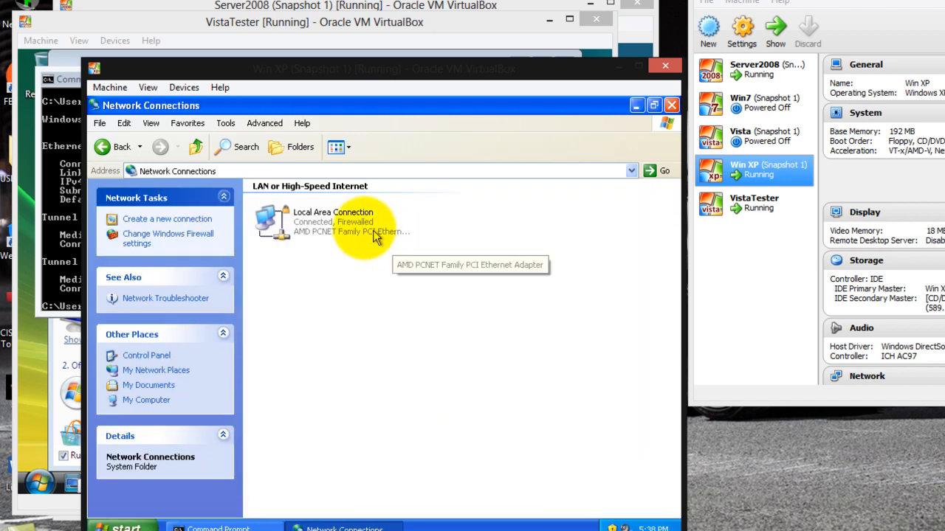
left_click(360, 230)
double_click(359, 226)
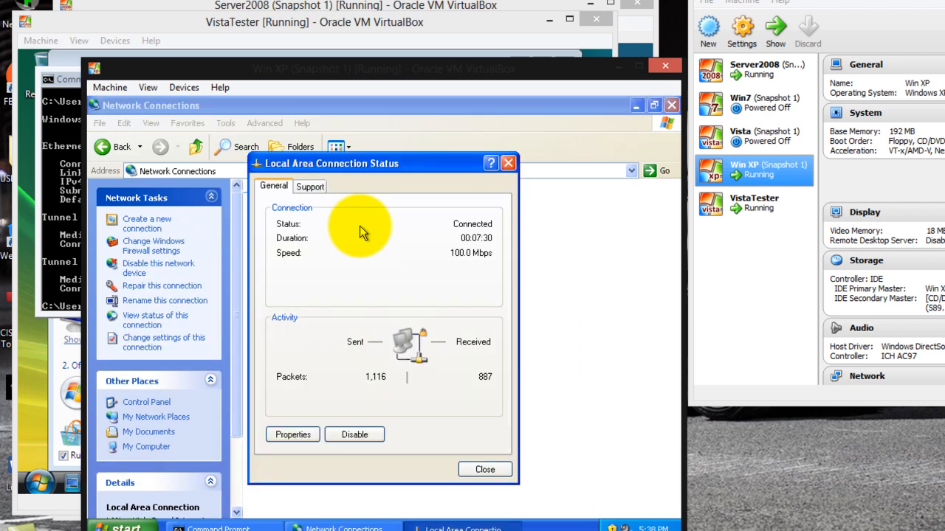
Step: Set the connection's Internet Protocol (TCP/IP) to obtain an IP address automatically, apply it, and close the connection dialogs
left_click(293, 436)
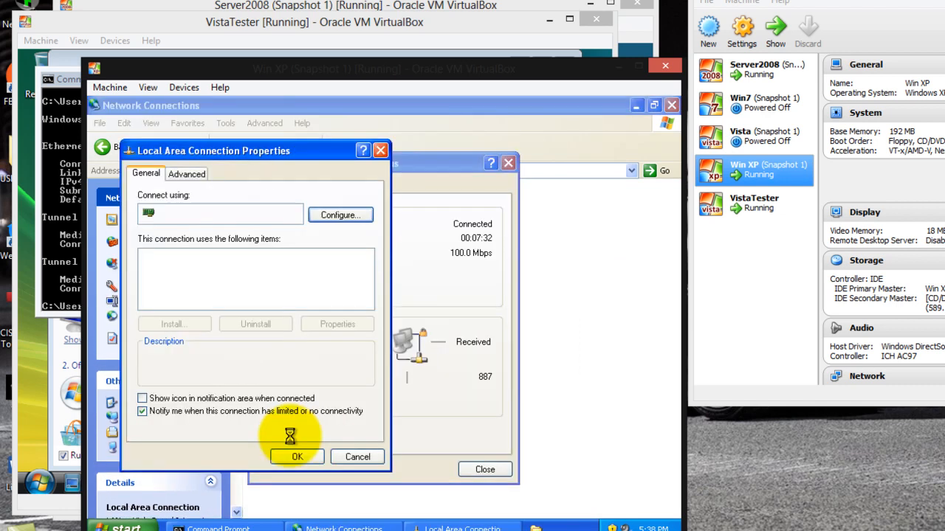
double_click(237, 295)
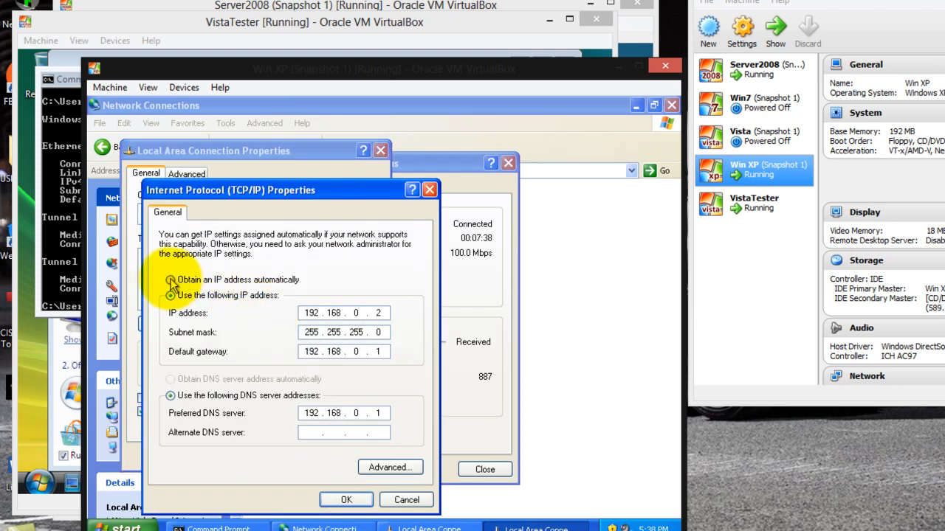
left_click(171, 280)
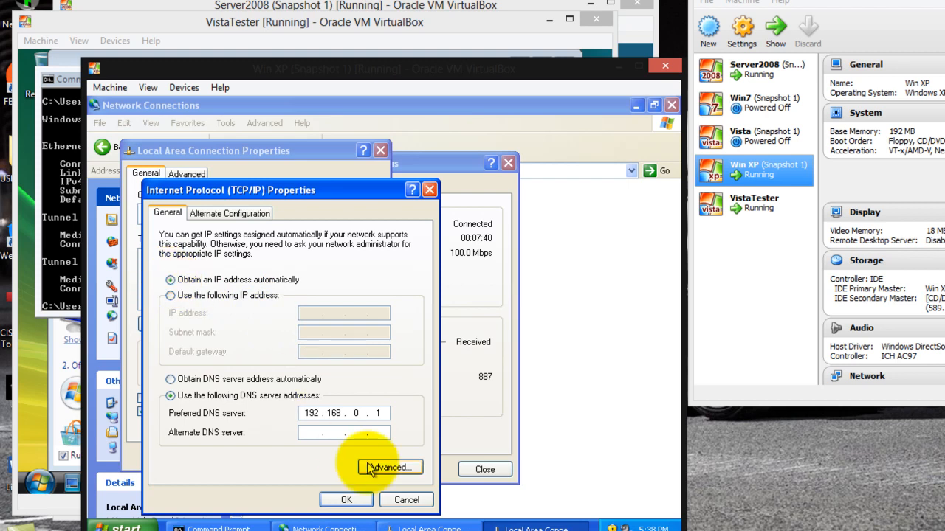
left_click(346, 500)
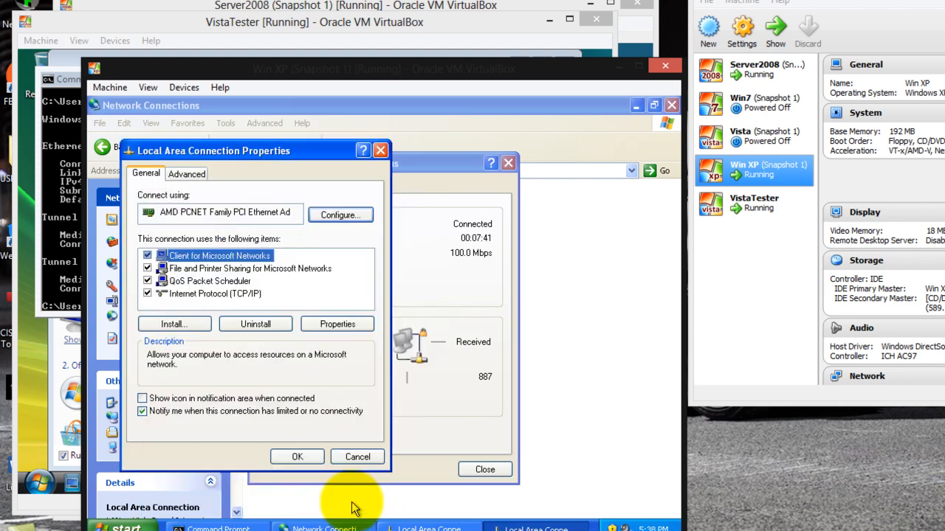
left_click(299, 457)
left_click(484, 469)
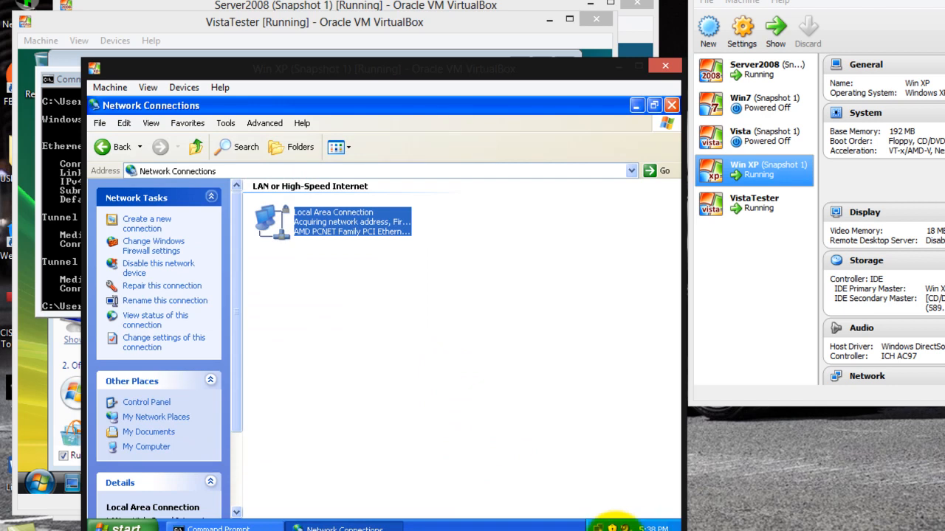
mouse_move(598, 526)
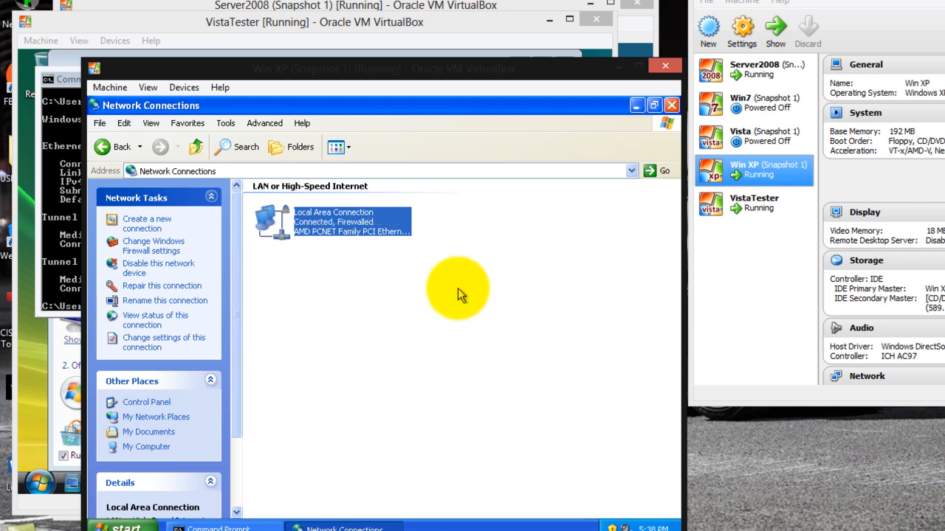
Step: Rerun ipconfig in the Win XP Command Prompt and place its window beside VistaTester to compare both addresses
left_click(246, 528)
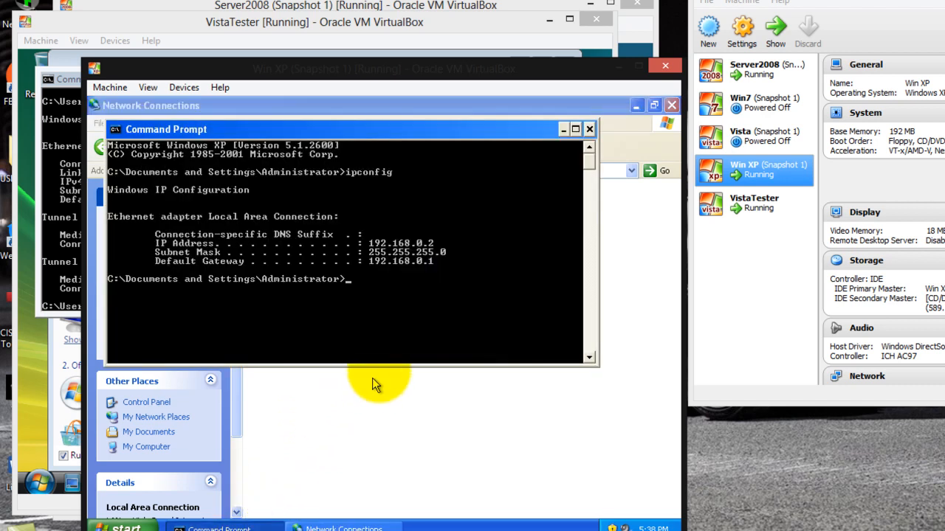
type("ip")
key("BackSpace")
key("BackSpace")
key("Up")
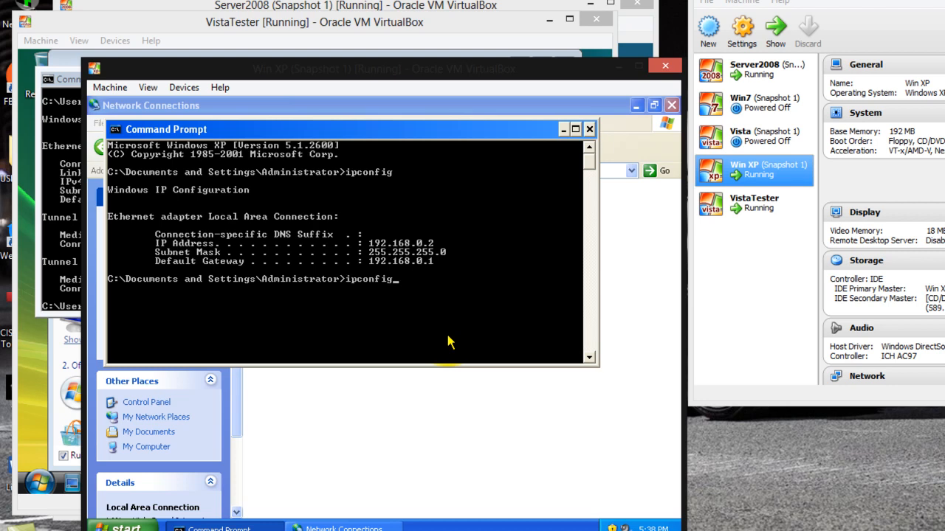
key("Return")
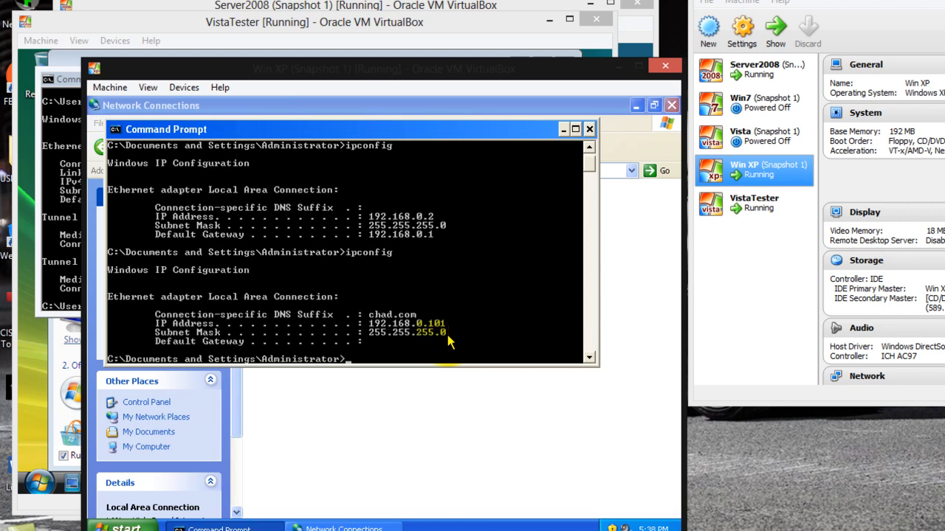
scroll(449, 342, "down", 3)
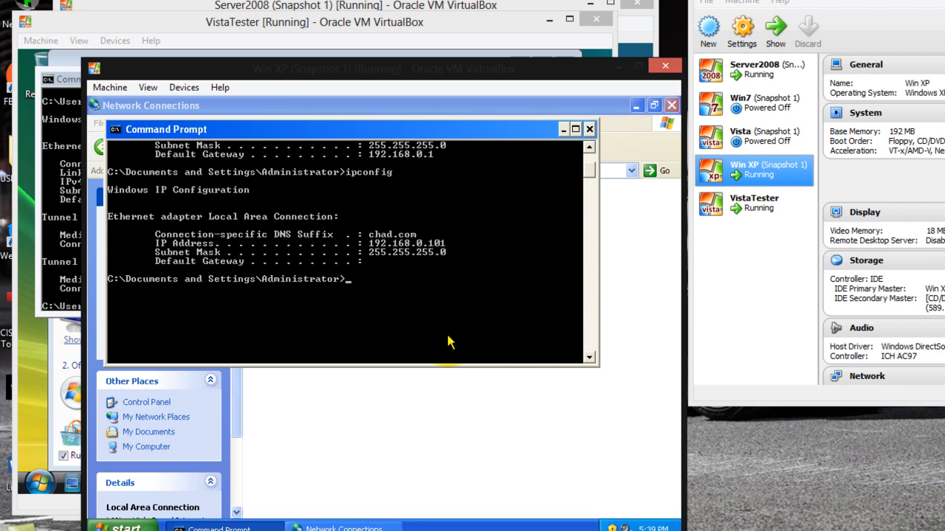
left_click_drag(410, 99, 705, 52)
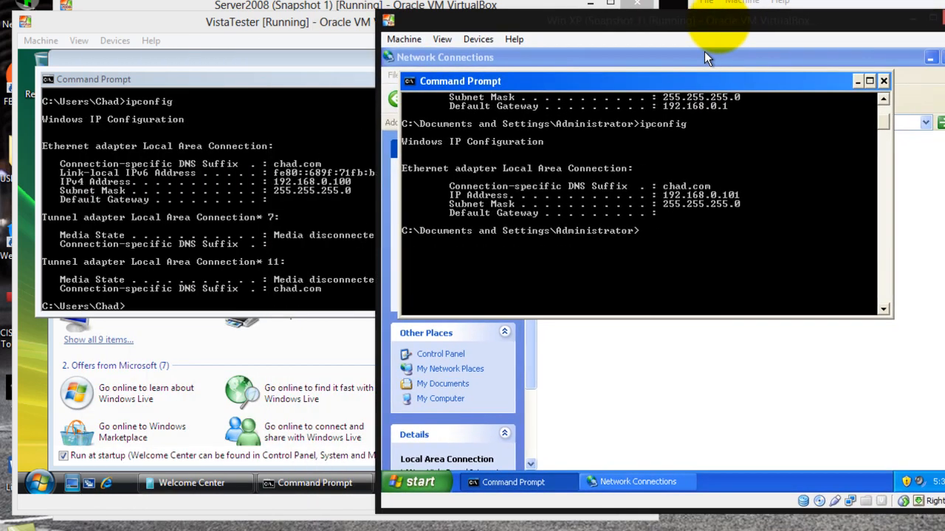